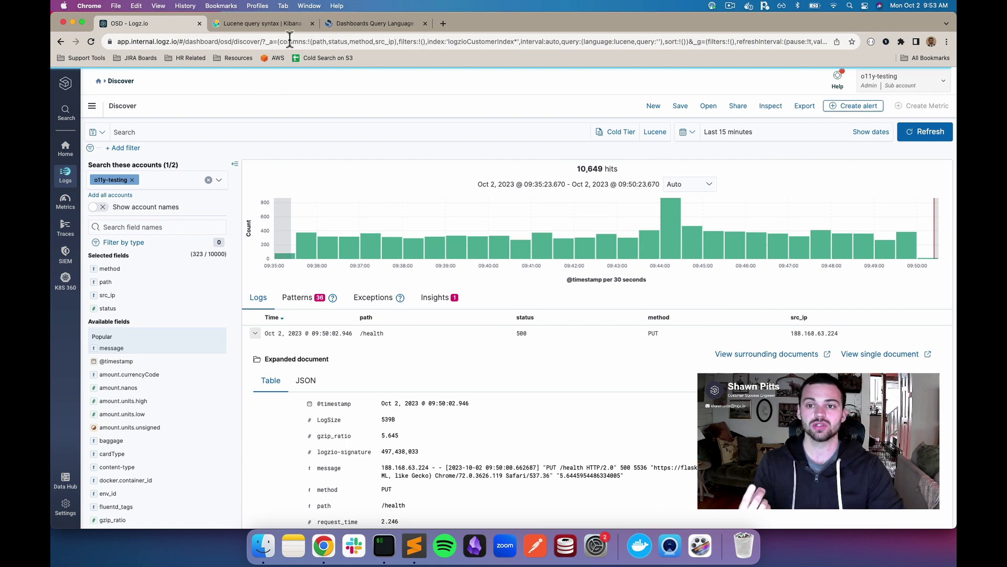
Step: Consult the Lucene query syntax page, the search bar's syntax options and the Dashboards Query Language documentation, ending back on Discover
{"action": "left_click", "coordinate": [273, 23]}
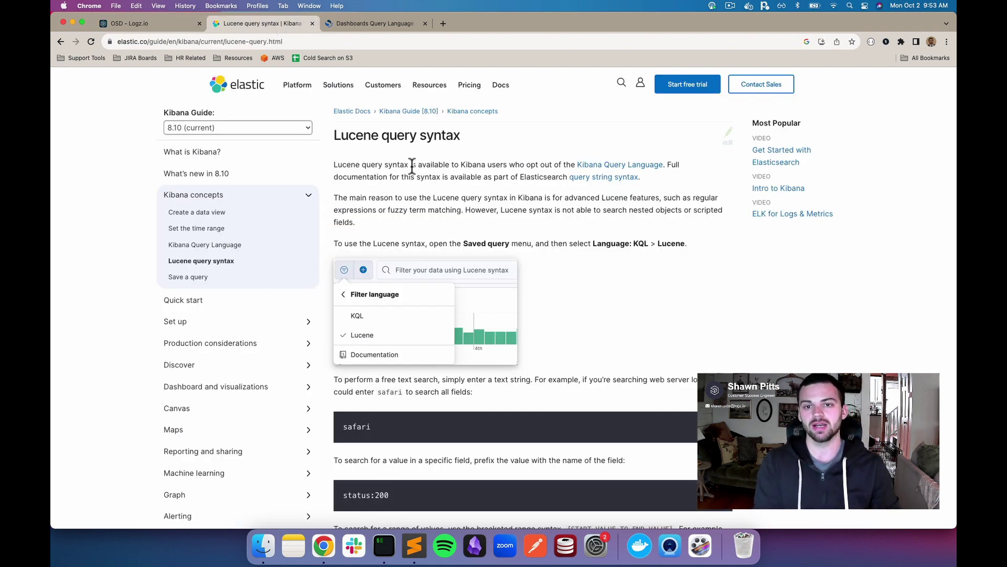
{"action": "left_click", "coordinate": [184, 23]}
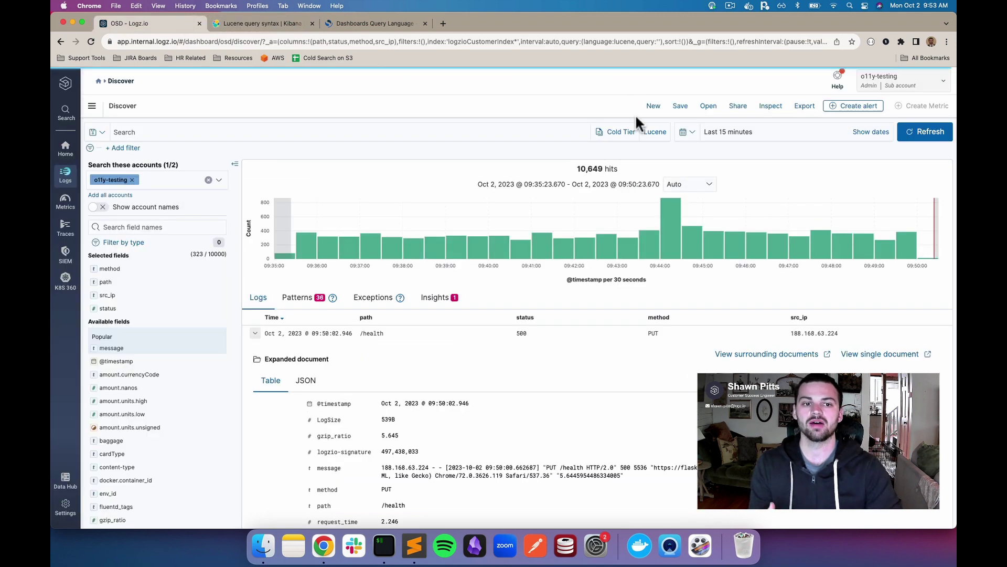
{"action": "left_click", "coordinate": [653, 132]}
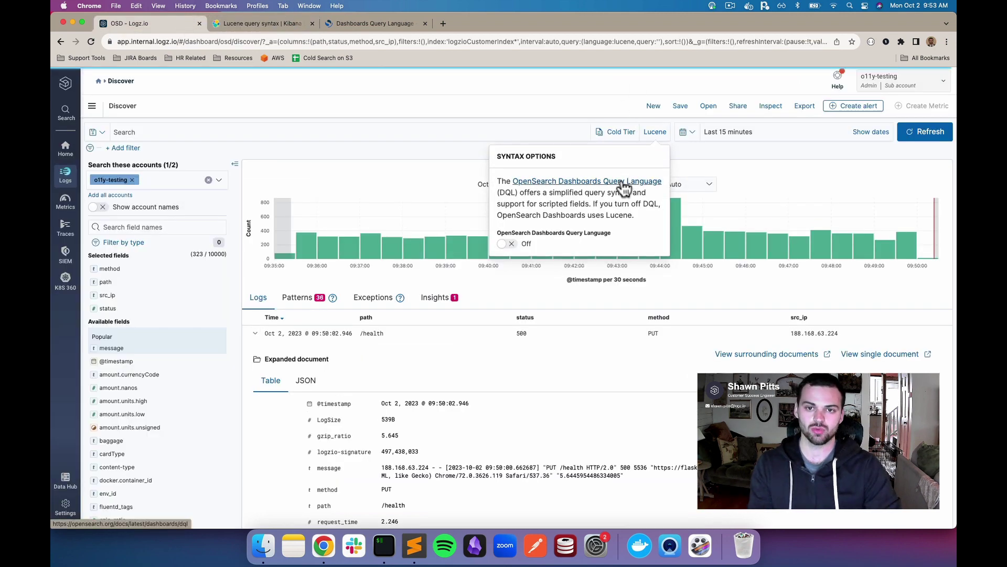
{"action": "left_click", "coordinate": [380, 23]}
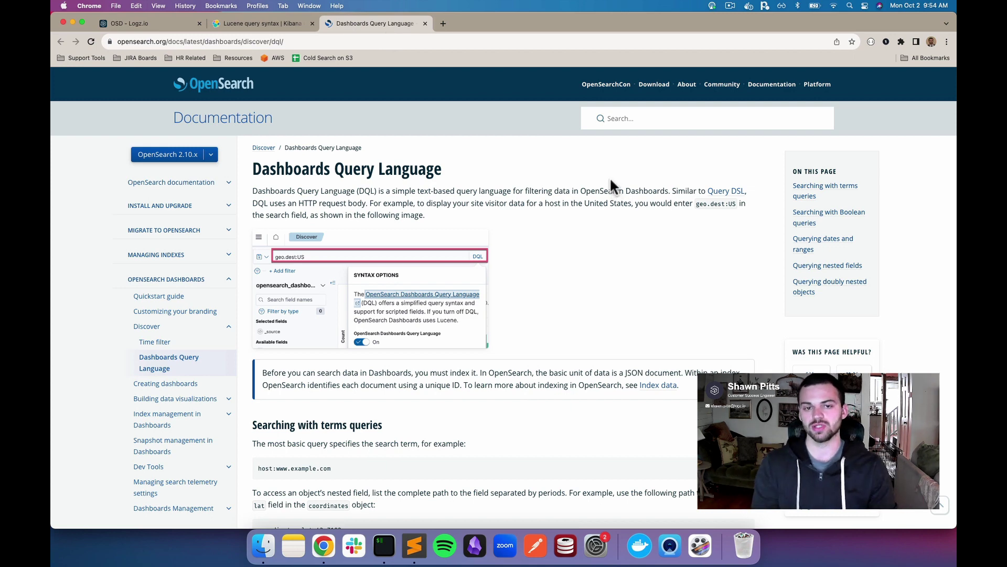
{"action": "left_click", "coordinate": [178, 26]}
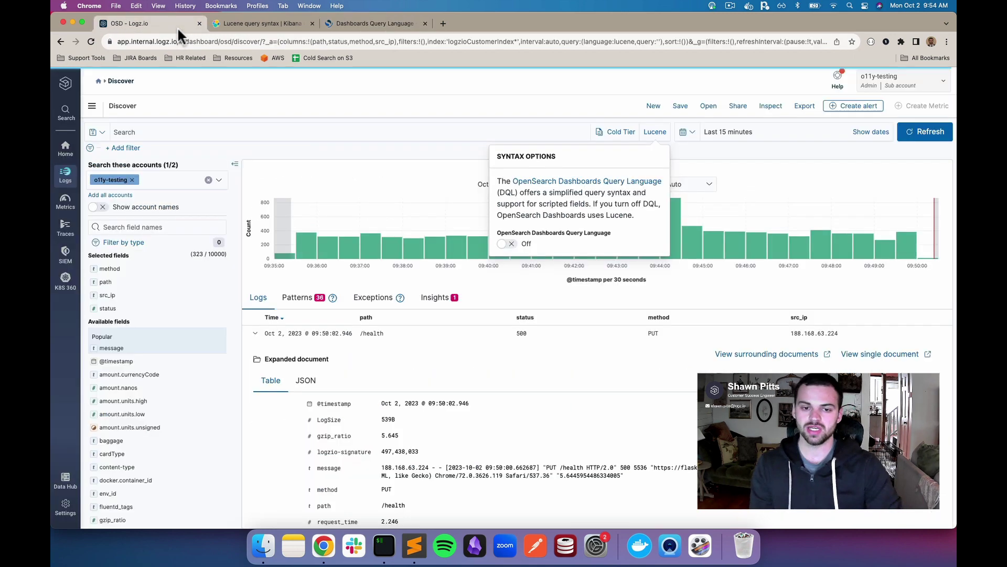
{"action": "left_click", "coordinate": [453, 123]}
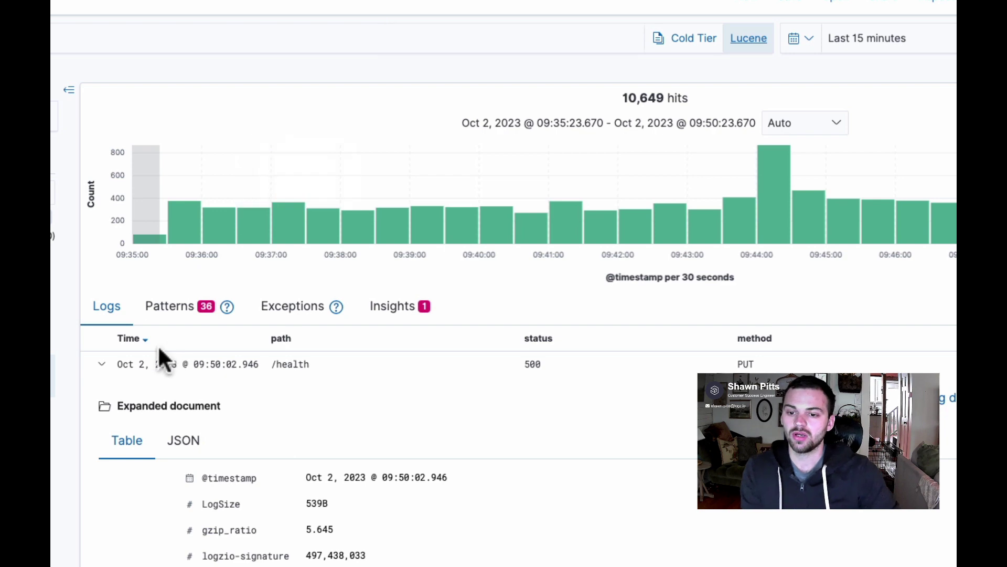
Step: Collapse the open log entry, expand the newest one and examine the IP address and request method in its message
{"action": "left_click", "coordinate": [102, 364]}
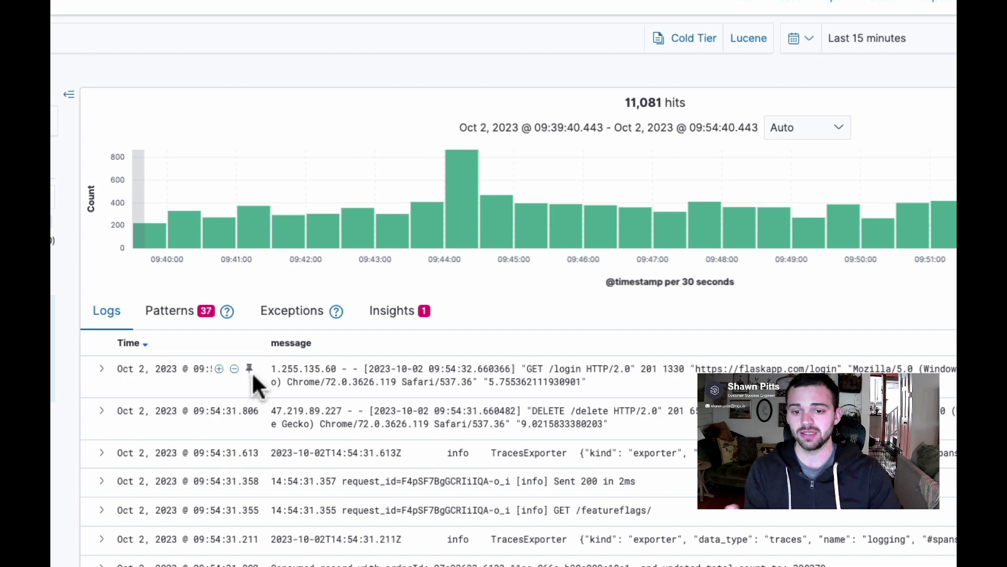
{"action": "left_click", "coordinate": [101, 369]}
{"action": "scroll", "coordinate": [254, 416], "scroll_direction": "down", "scroll_amount": 4}
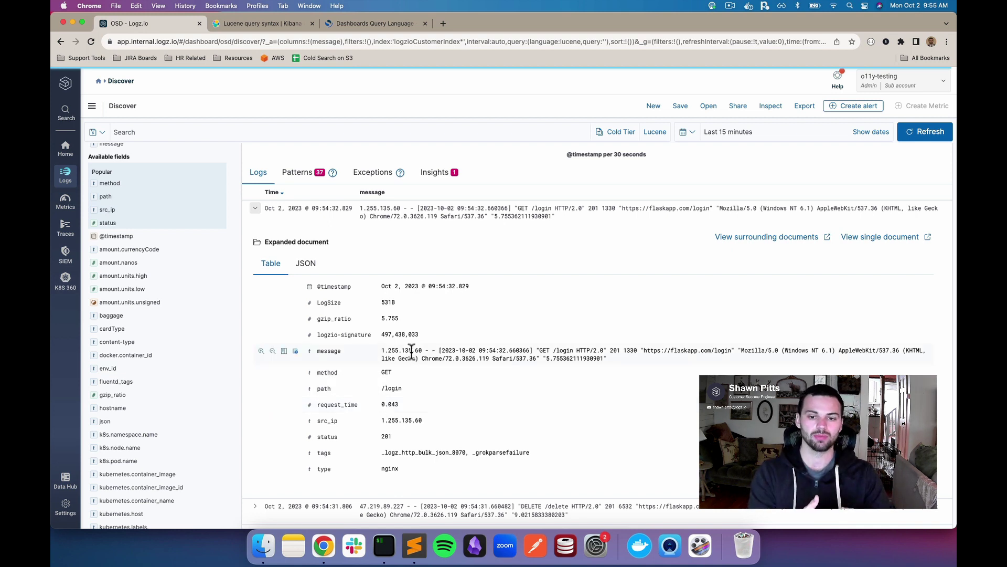
{"action": "left_click_drag", "start_coordinate": [382, 350], "coordinate": [416, 350]}
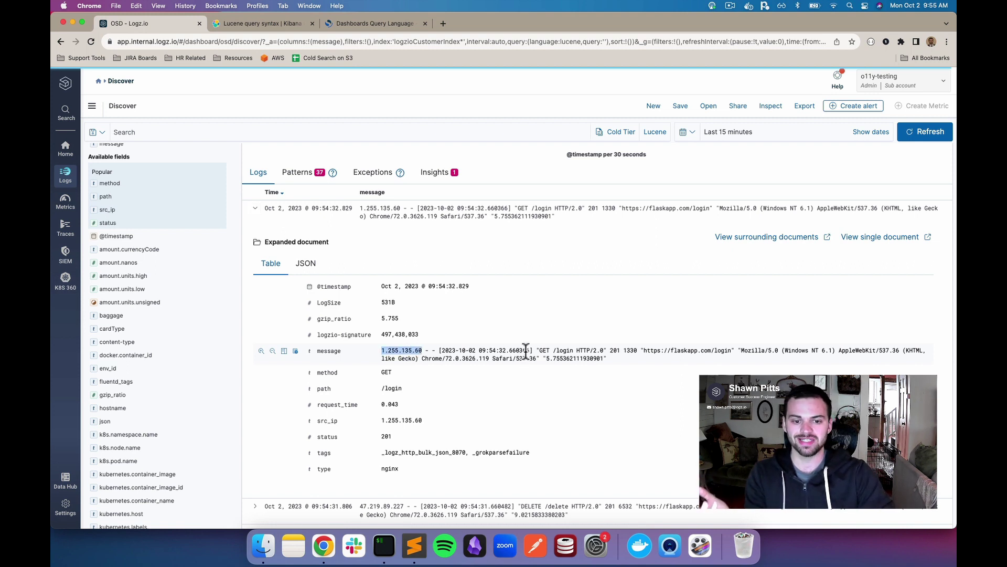
{"action": "double_click", "coordinate": [544, 350]}
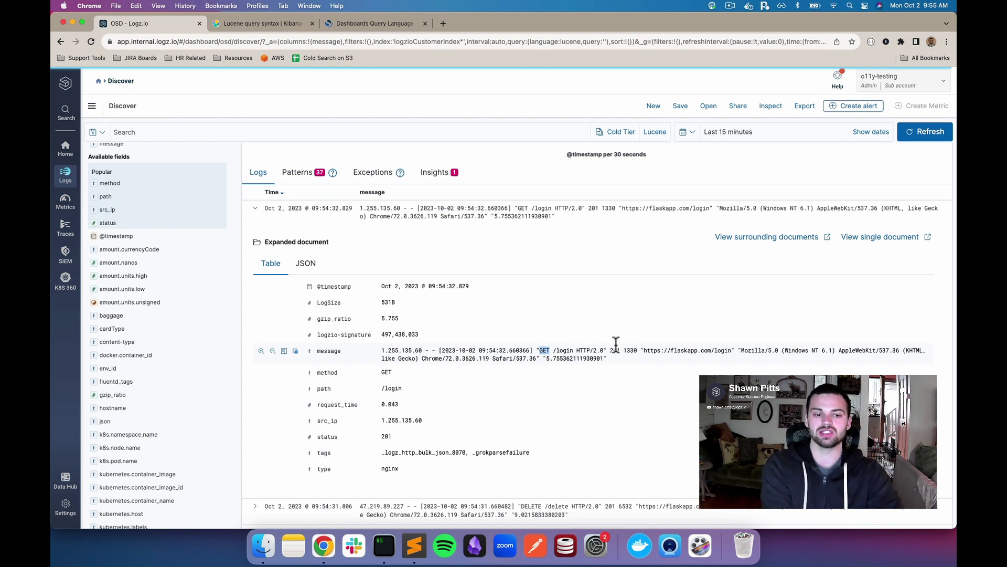
{"action": "left_click", "coordinate": [744, 354]}
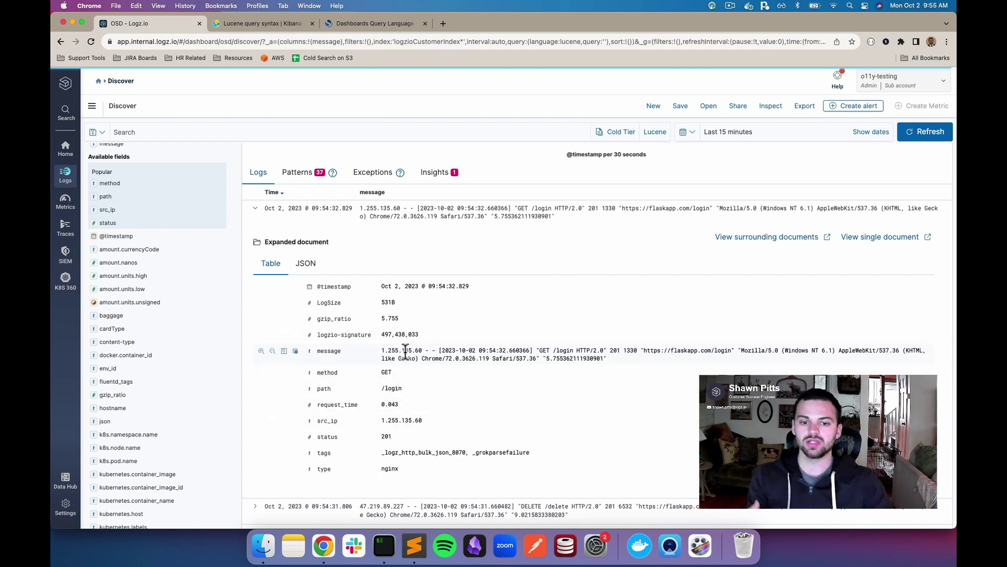
Step: Copy the word login from the message field and run a free-text search for it
{"action": "double_click", "coordinate": [561, 350]}
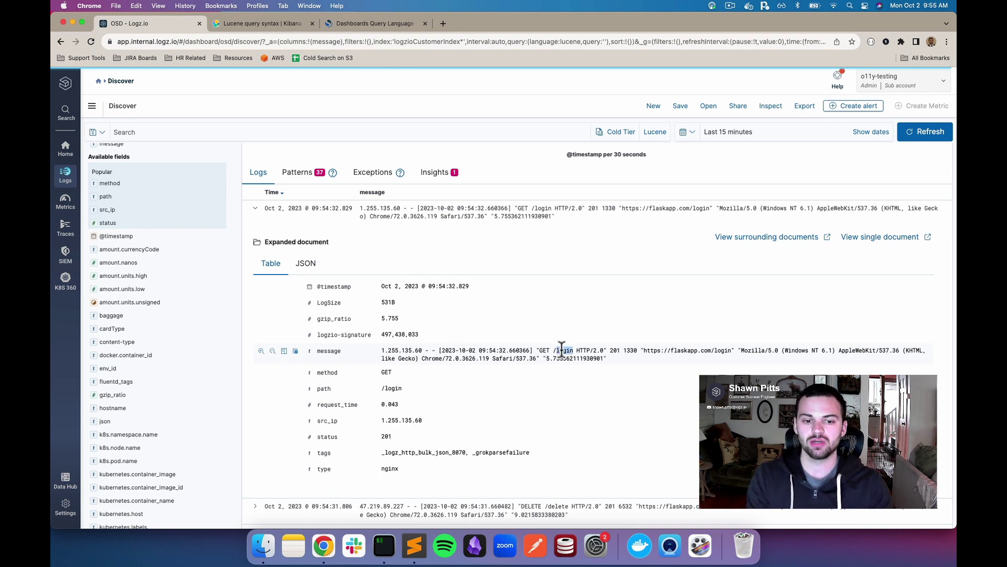
{"action": "scroll", "coordinate": [503, 294], "scroll_direction": "up", "scroll_amount": 3}
{"action": "left_click", "coordinate": [210, 132]}
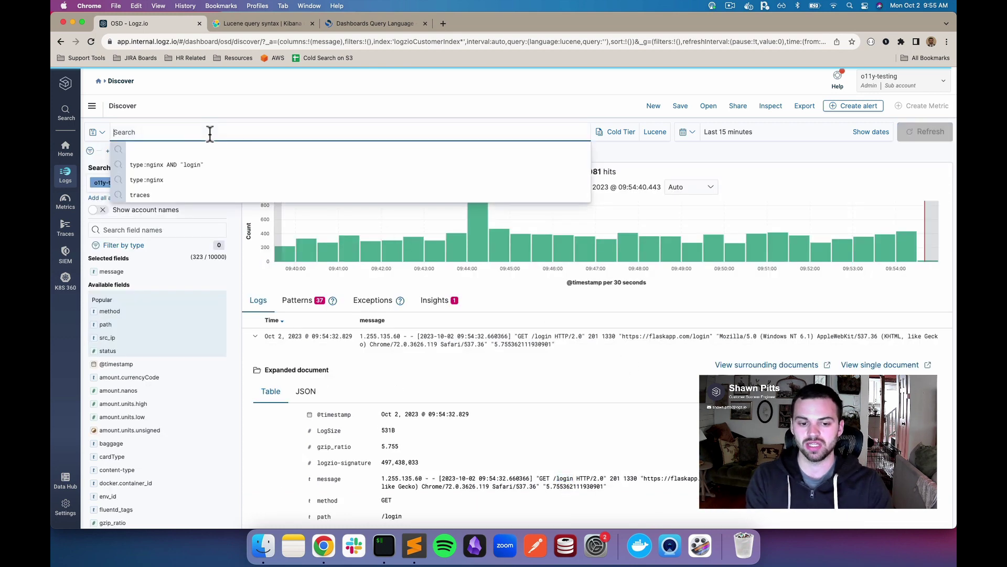
{"action": "key", "text": "super+v"}
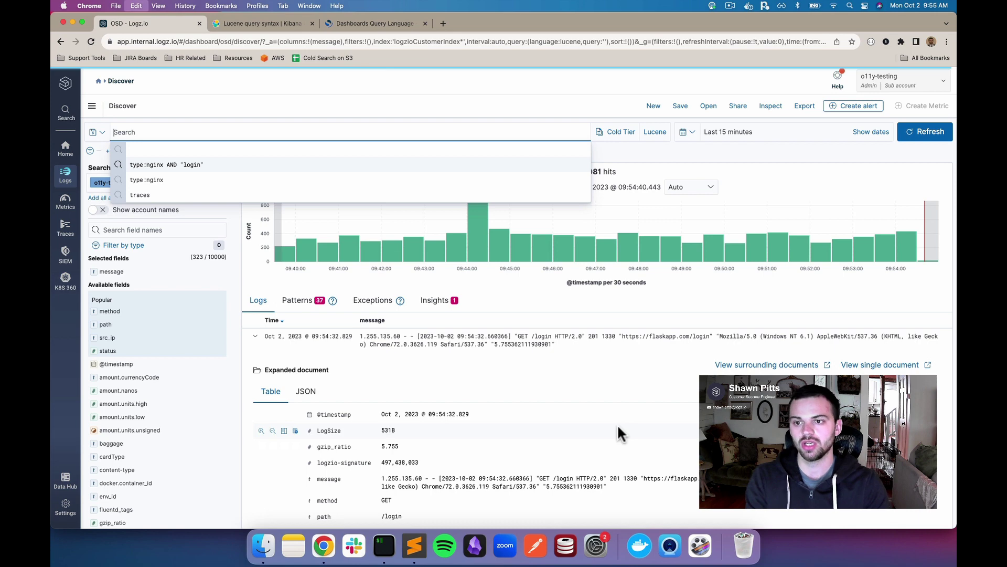
{"action": "key", "text": "Return"}
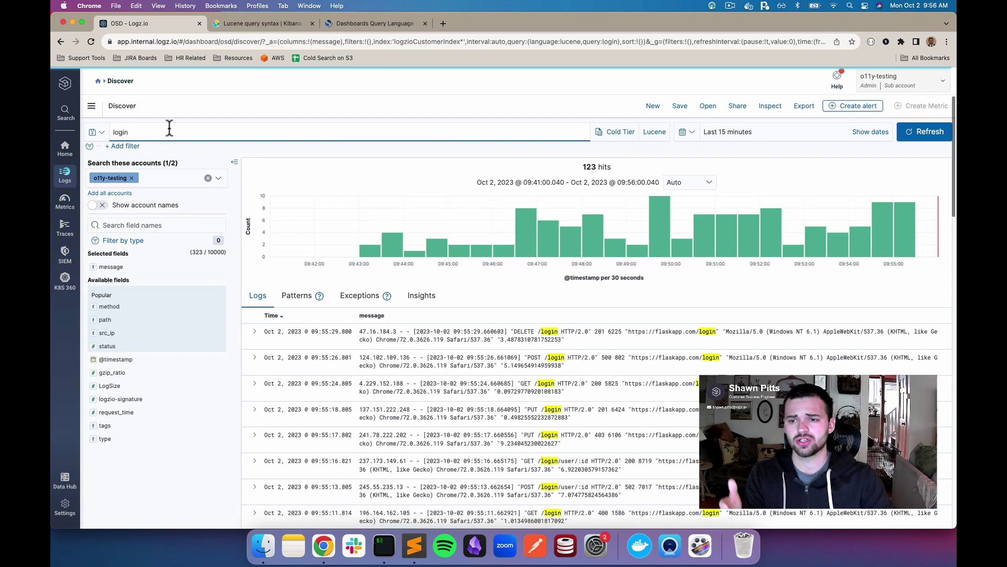
Step: Expand the newest matching log entry and examine its parsed fields, including path
{"action": "scroll", "coordinate": [167, 129], "scroll_direction": "down", "scroll_amount": 1}
{"action": "scroll", "coordinate": [259, 162], "scroll_direction": "up", "scroll_amount": 1}
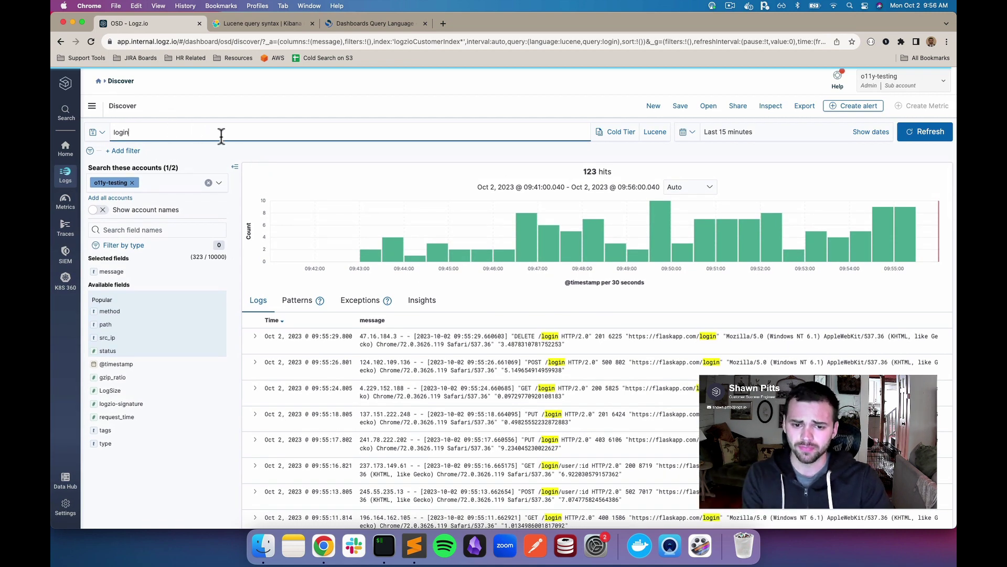
{"action": "left_click", "coordinate": [257, 338]}
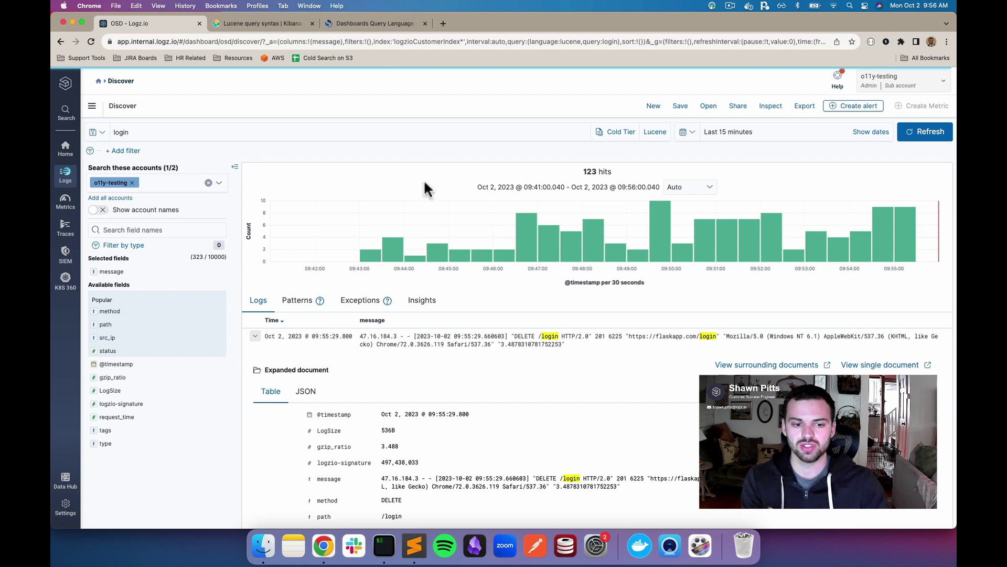
{"action": "scroll", "coordinate": [711, 339], "scroll_direction": "down", "scroll_amount": 4}
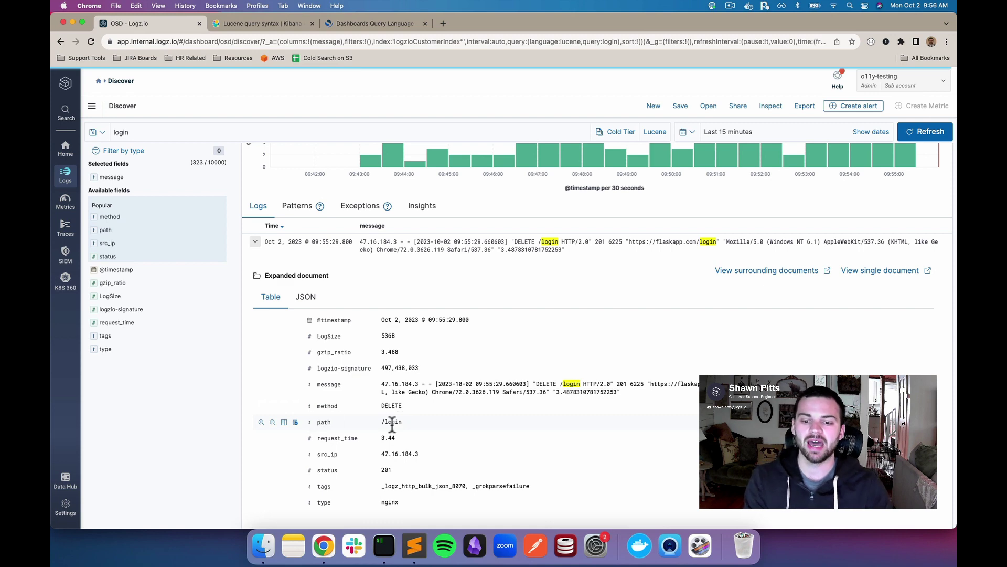
{"action": "scroll", "coordinate": [391, 424], "scroll_direction": "up", "scroll_amount": 4}
Step: Replace the search with the field query path:"/login" and run it
{"action": "left_click", "coordinate": [221, 135]}
{"action": "key", "text": "super+a"}
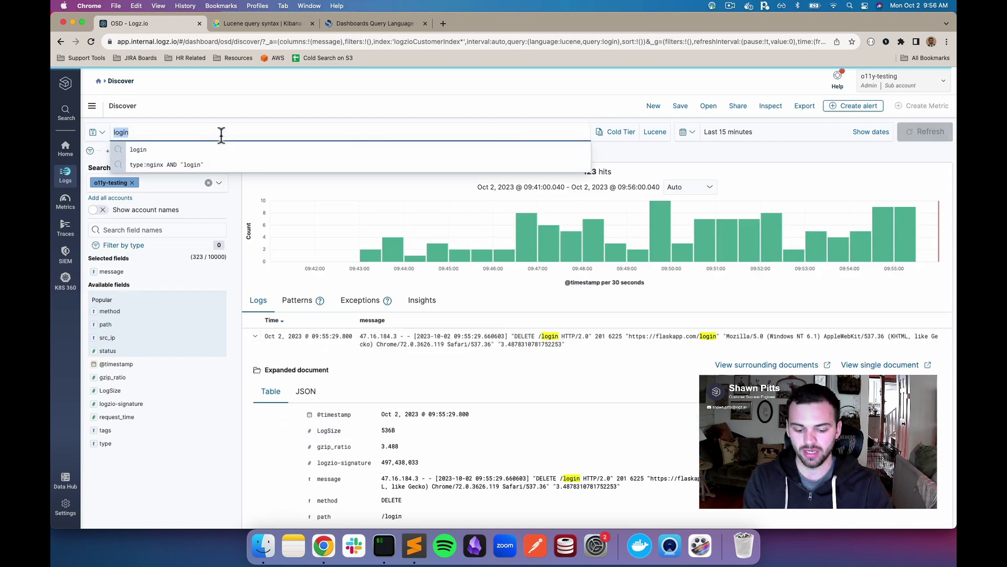
{"action": "type", "text": "path:"}
{"action": "scroll", "coordinate": [416, 521], "scroll_direction": "down", "scroll_amount": 3}
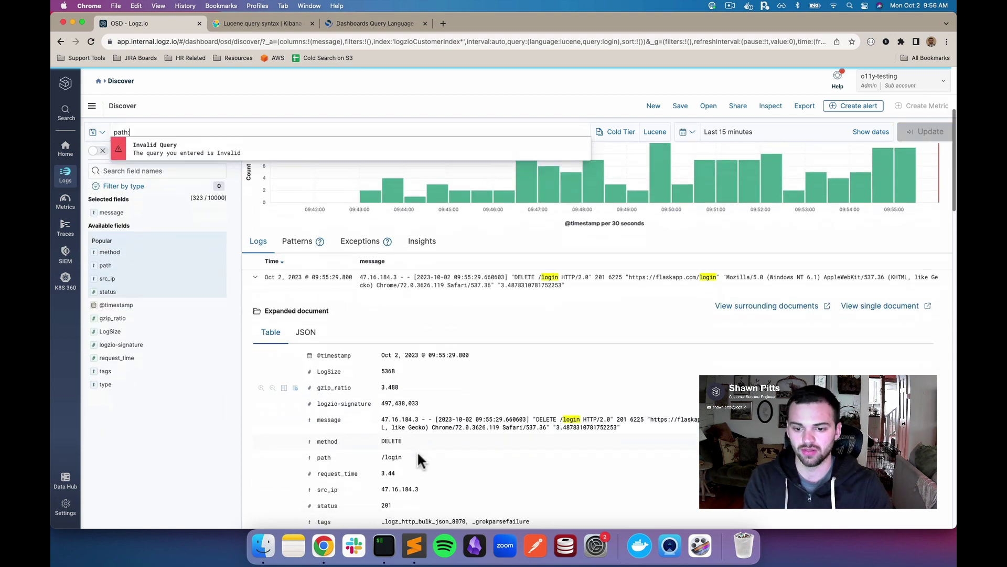
{"action": "scroll", "coordinate": [322, 420], "scroll_direction": "up", "scroll_amount": 3}
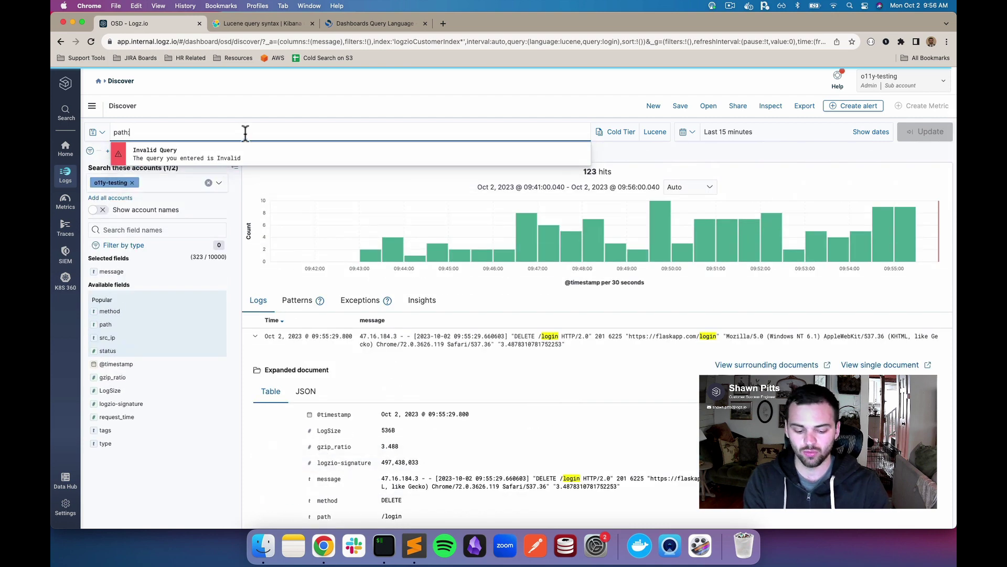
{"action": "type", "text": "\"\\"}
{"action": "key", "text": "BackSpace"}
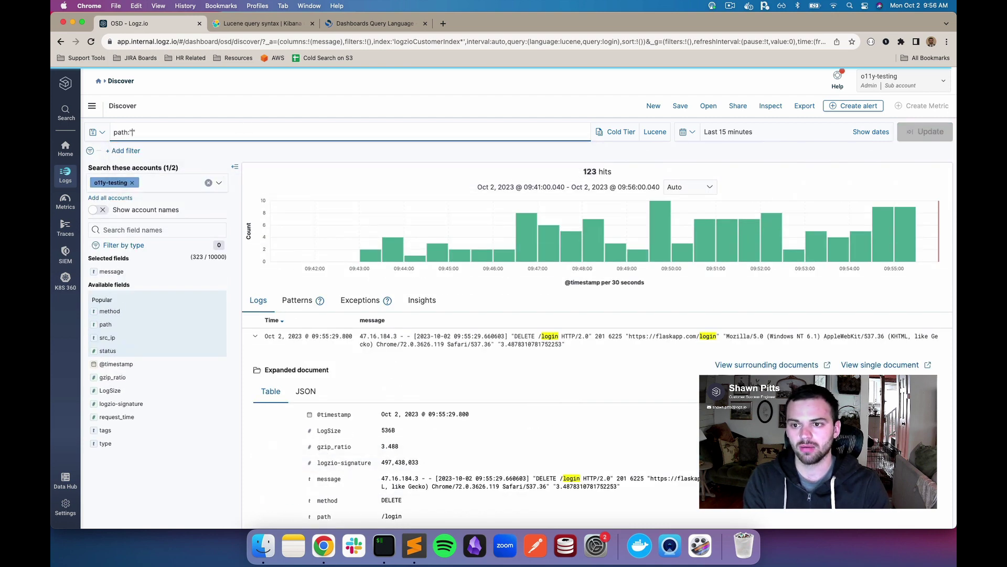
{"action": "type", "text": "/login"}
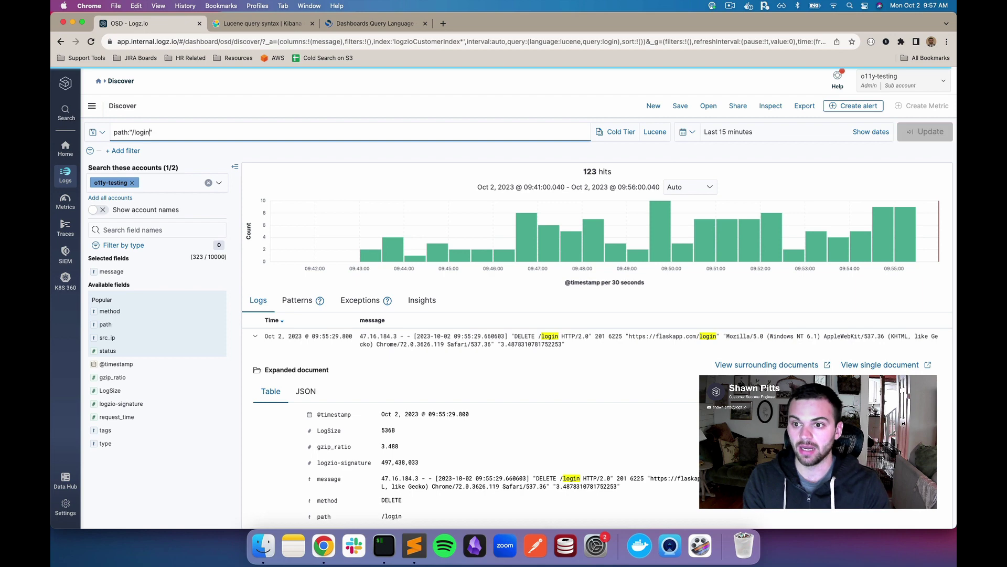
{"action": "key", "text": "Return"}
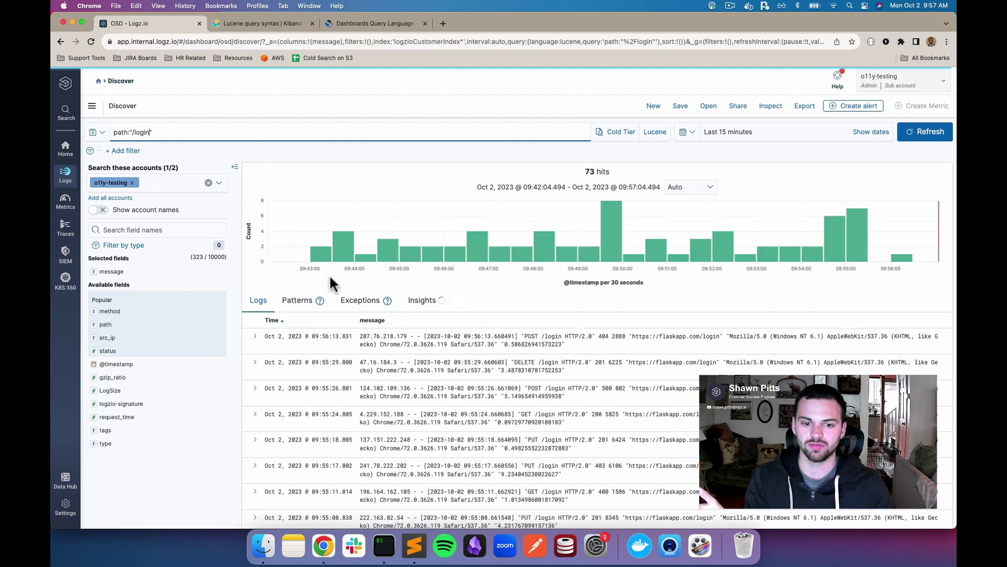
Step: Check the top values of the path field, add path as a table column and remove the message column
{"action": "left_click", "coordinate": [102, 328]}
{"action": "left_click", "coordinate": [101, 328]}
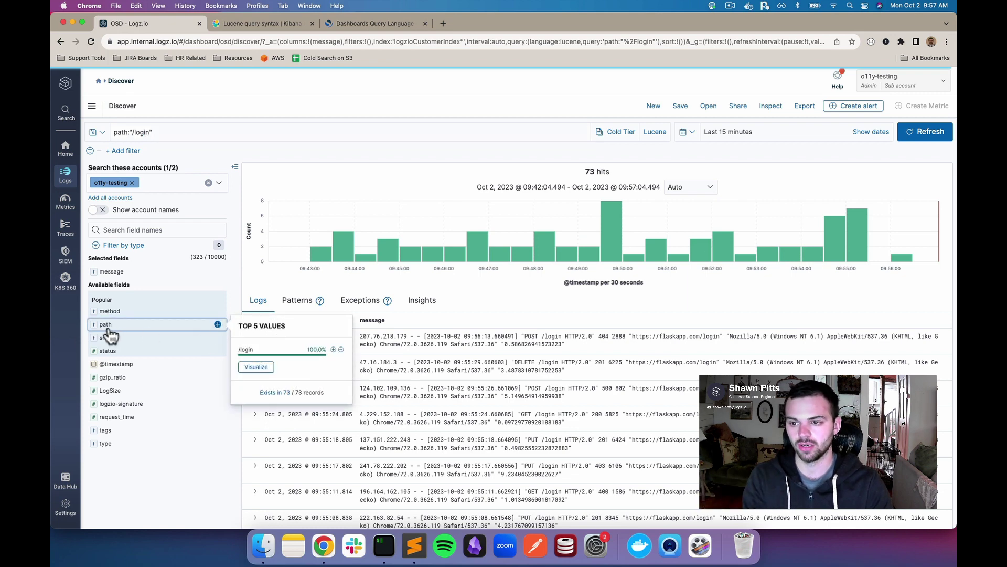
{"action": "left_click", "coordinate": [218, 325]}
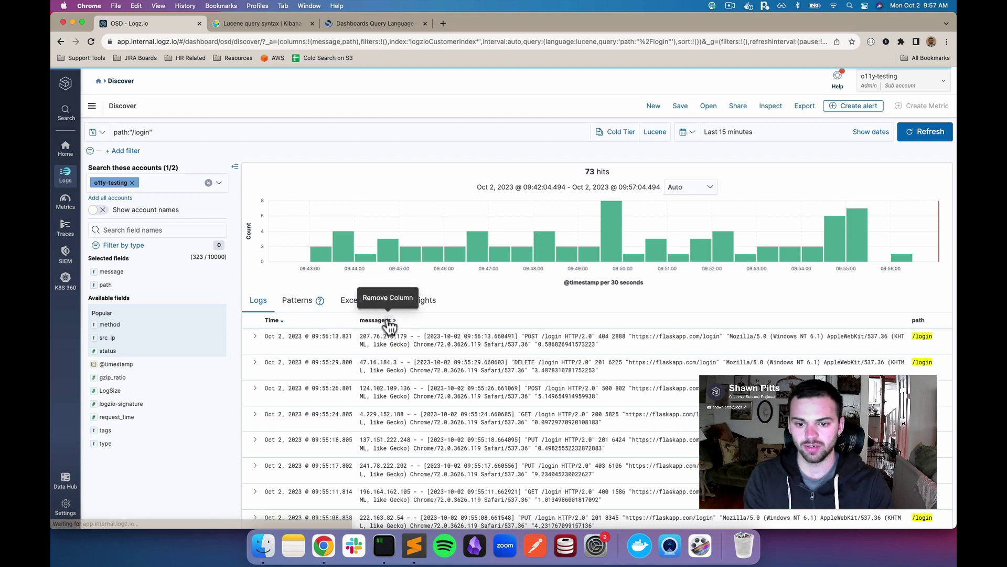
{"action": "left_click", "coordinate": [389, 321]}
Step: Expand the newest log entry to locate the request_time field and add request_time as a table column
{"action": "left_click", "coordinate": [255, 337]}
{"action": "scroll", "coordinate": [268, 337], "scroll_direction": "down", "scroll_amount": 5}
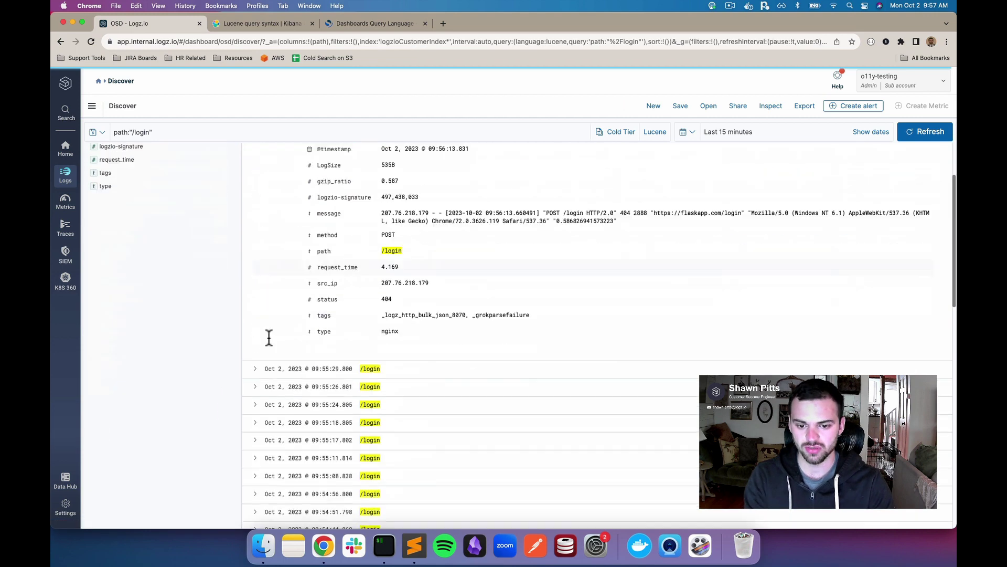
{"action": "scroll", "coordinate": [268, 330], "scroll_direction": "up", "scroll_amount": 3}
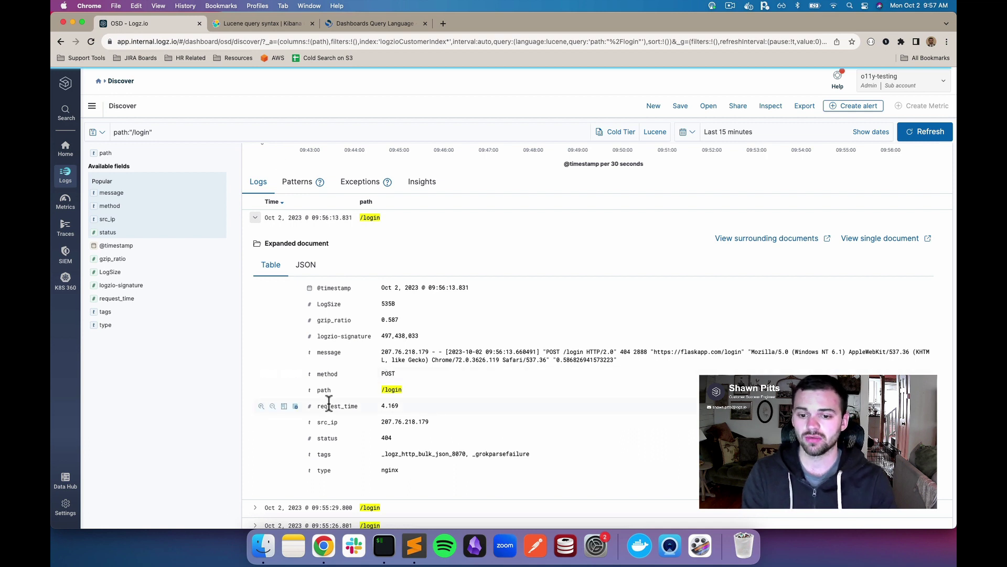
{"action": "double_click", "coordinate": [349, 406]}
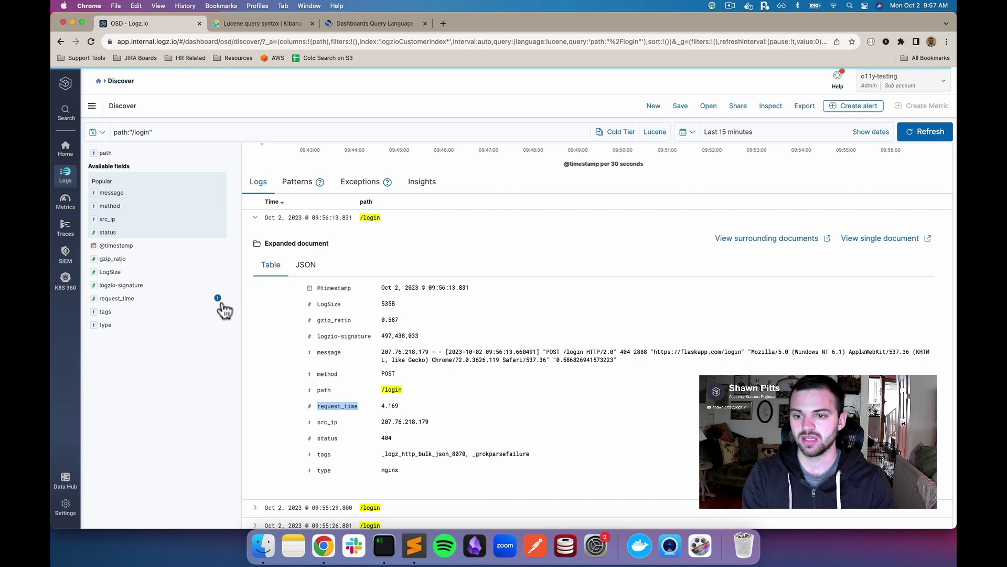
{"action": "left_click", "coordinate": [218, 300]}
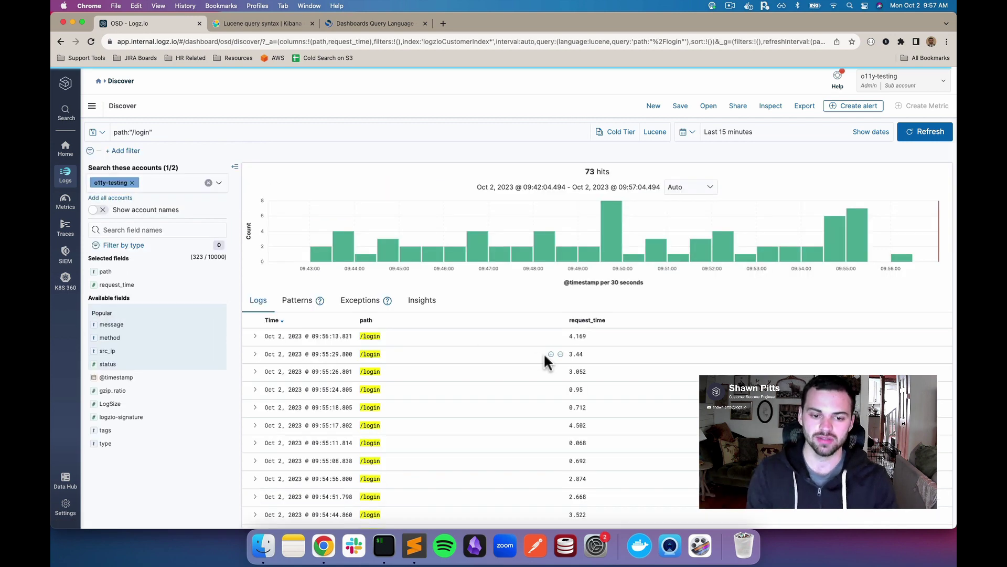
Step: Extend the search to path:"/login" AND request_time:>3, run it and look over the matching request times
{"action": "scroll", "coordinate": [544, 362], "scroll_direction": "down", "scroll_amount": 3}
{"action": "scroll", "coordinate": [544, 355], "scroll_direction": "down", "scroll_amount": 6}
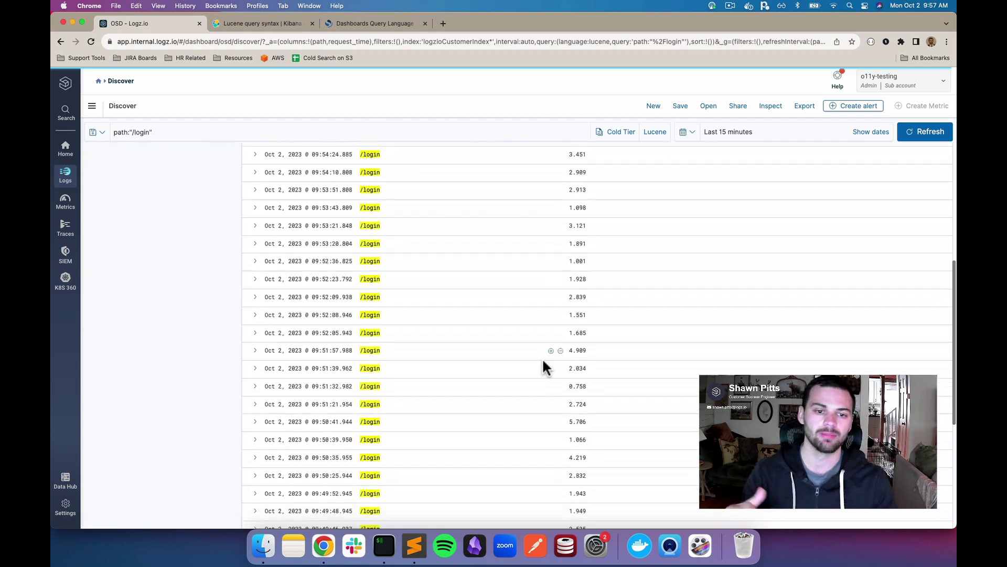
{"action": "scroll", "coordinate": [543, 363], "scroll_direction": "up", "scroll_amount": 10}
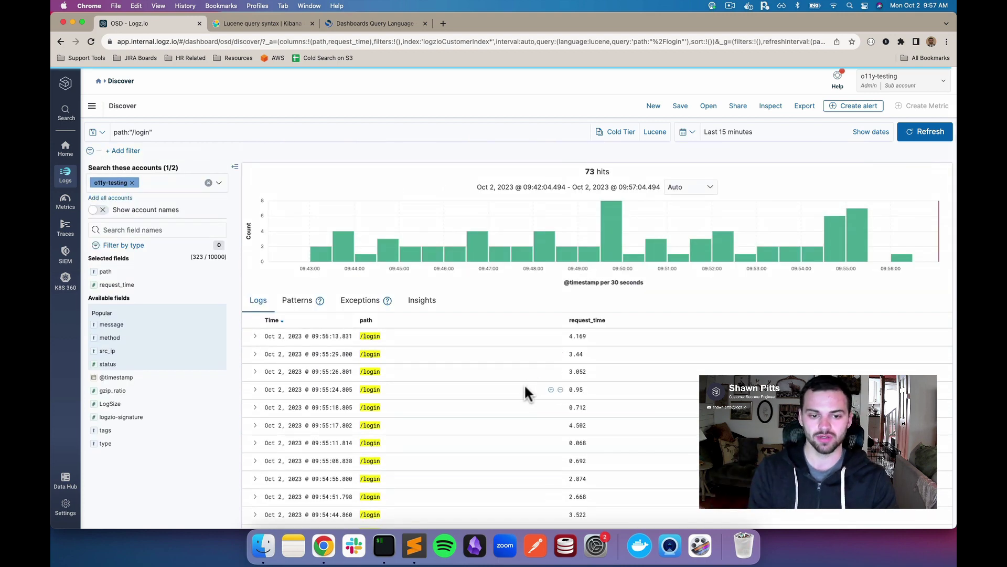
{"action": "double_click", "coordinate": [576, 354]}
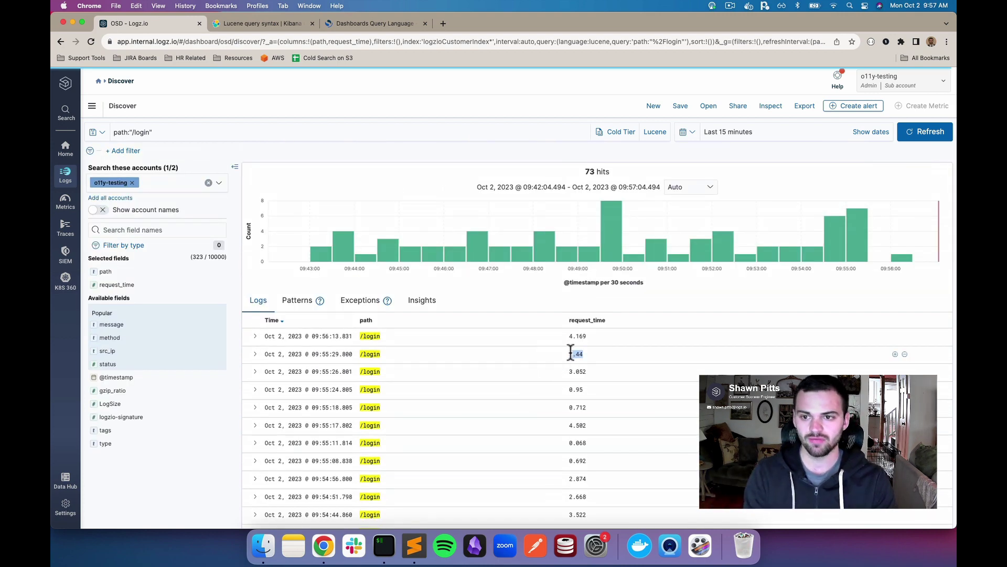
{"action": "left_click", "coordinate": [207, 128]}
{"action": "type", "text": "AND"}
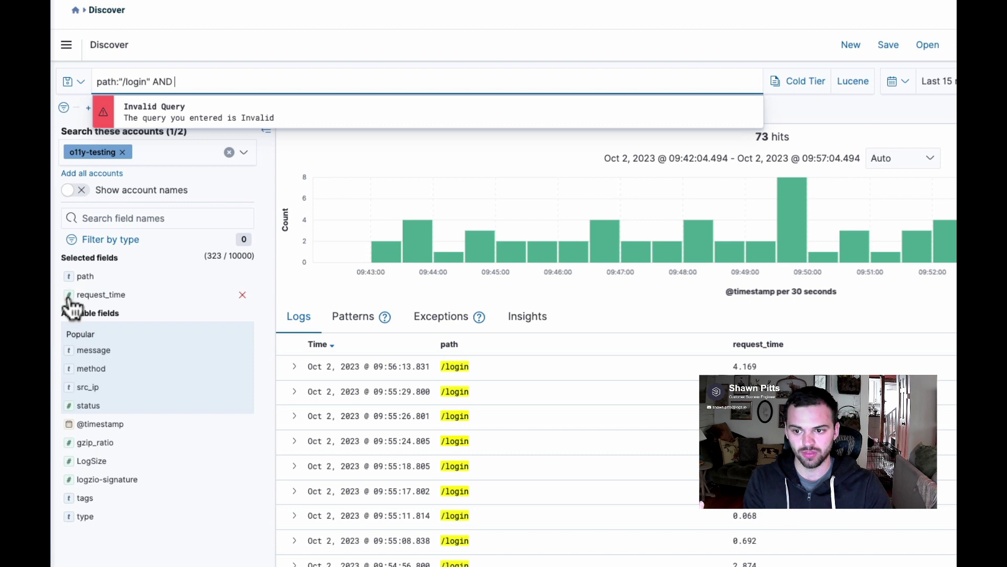
{"action": "type", "text": "request_time"}
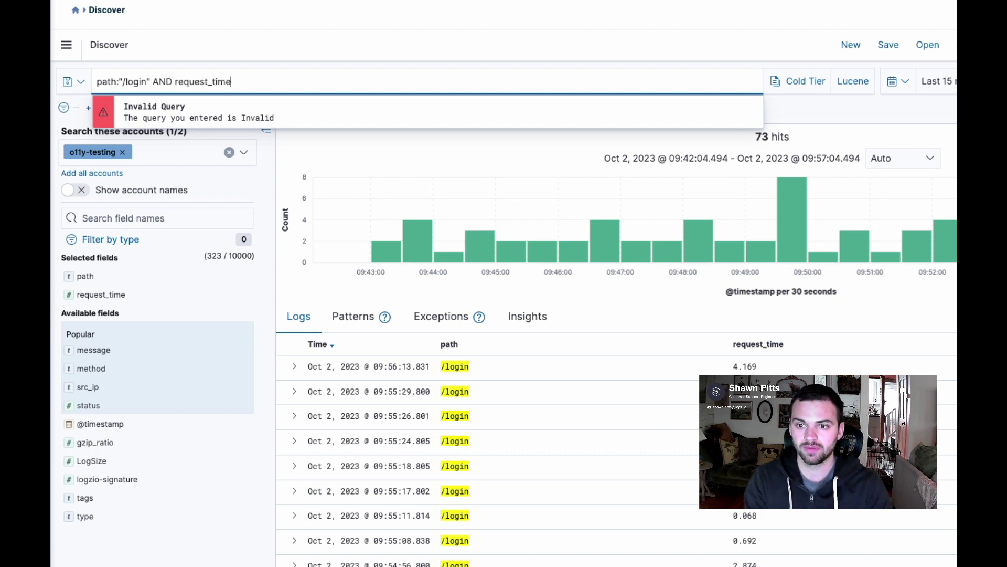
{"action": "type", "text": ":>3"}
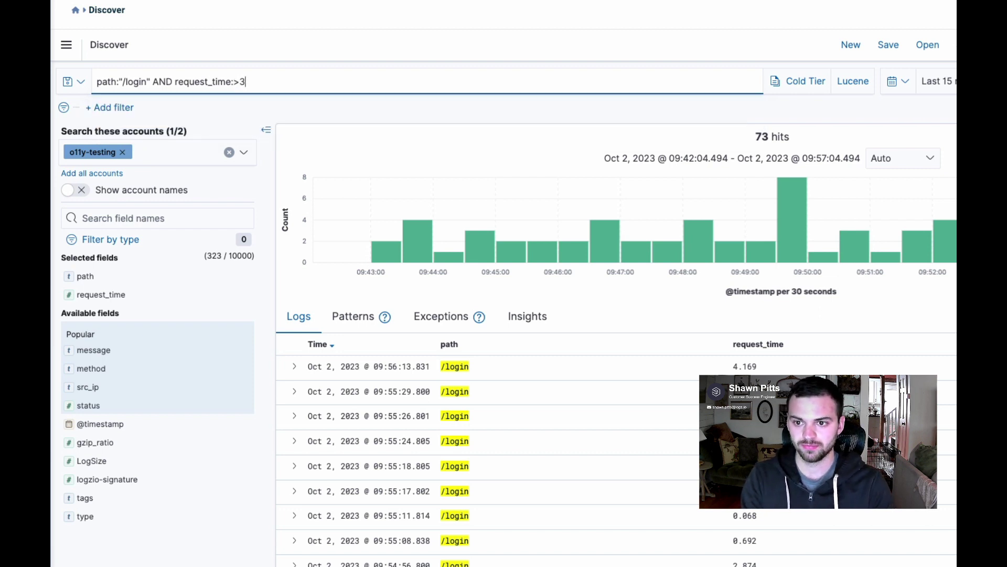
{"action": "key", "text": "Return"}
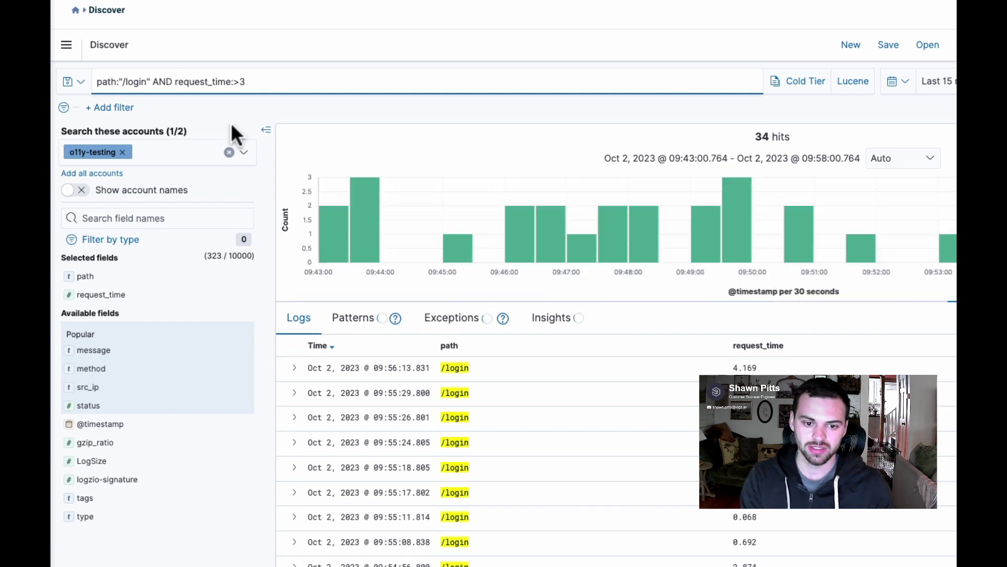
{"action": "scroll", "coordinate": [234, 134], "scroll_direction": "down", "scroll_amount": 2}
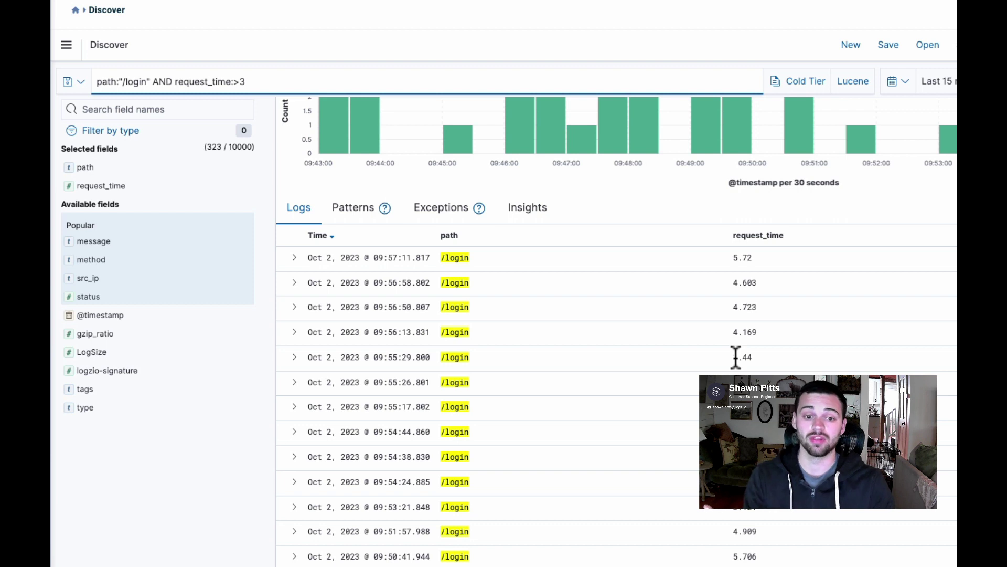
Step: Change the request_time condition in the query to the range [3.0 TO 4.0]
{"action": "key", "text": "Left"}
{"action": "key", "text": "BackSpace"}
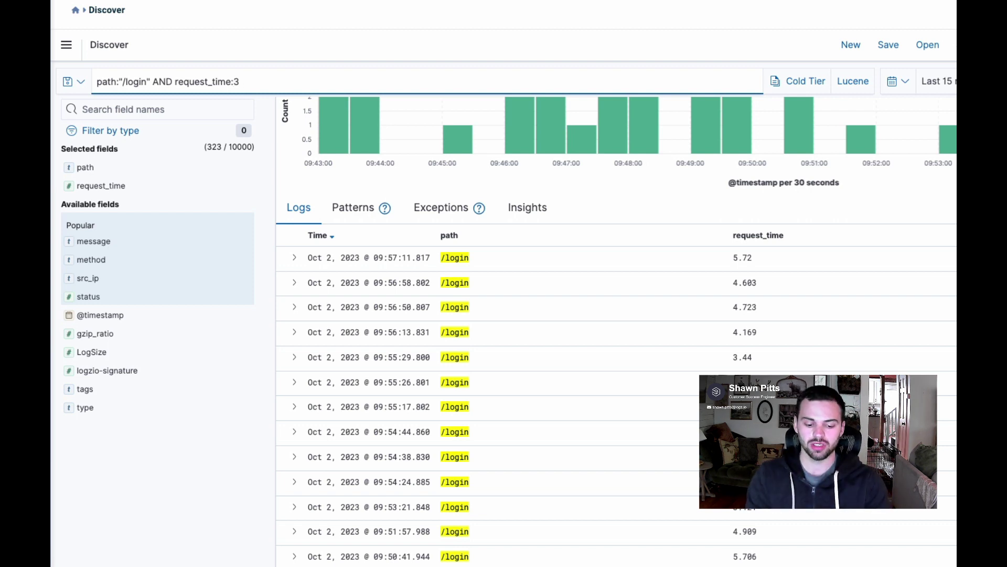
{"action": "type", "text": "[3."}
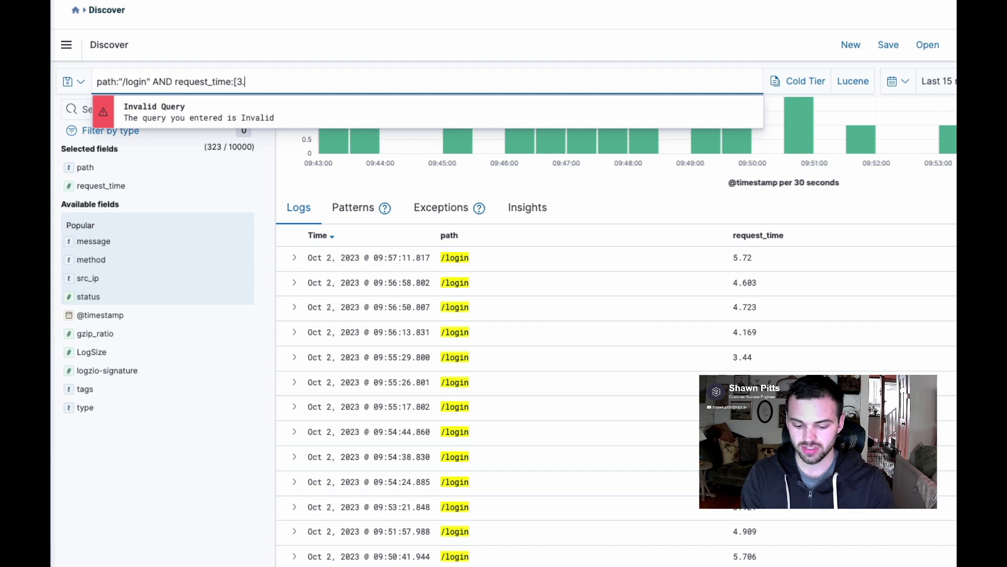
{"action": "type", "text": "0 TO"}
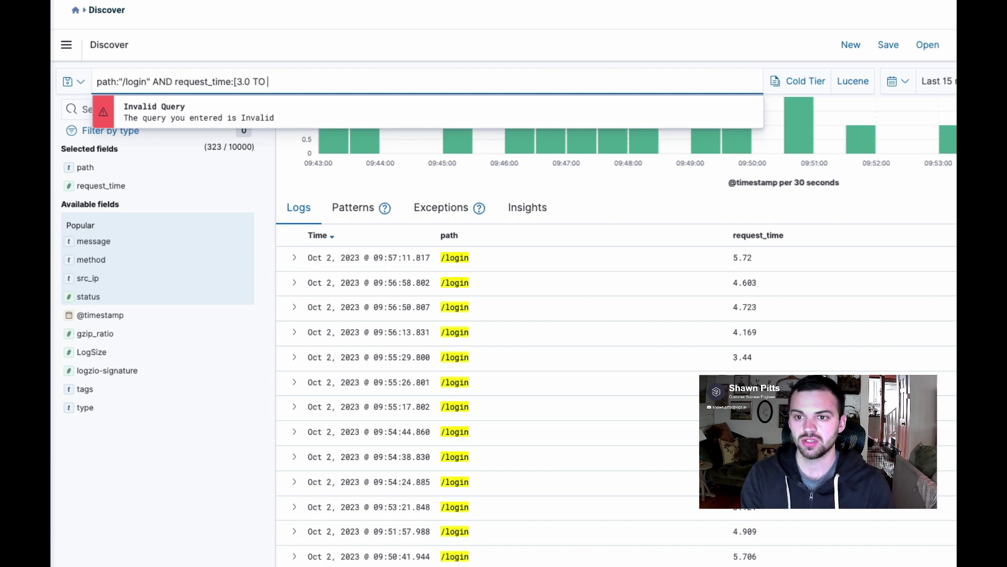
{"action": "type", "text": " 4.0"}
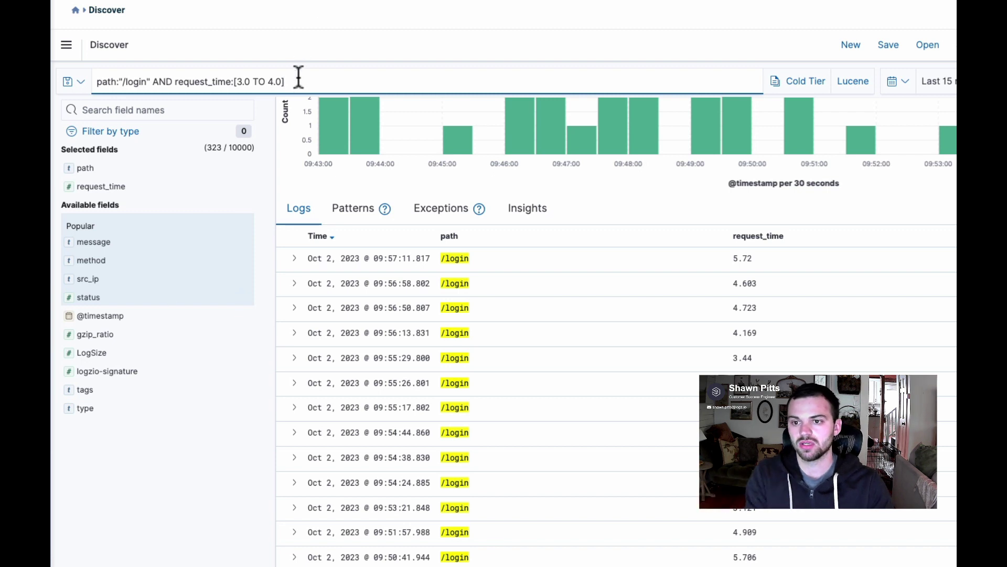
Step: Add the status field as a table column and look over the status codes
{"action": "left_click_drag", "start_coordinate": [294, 81], "coordinate": [176, 82]}
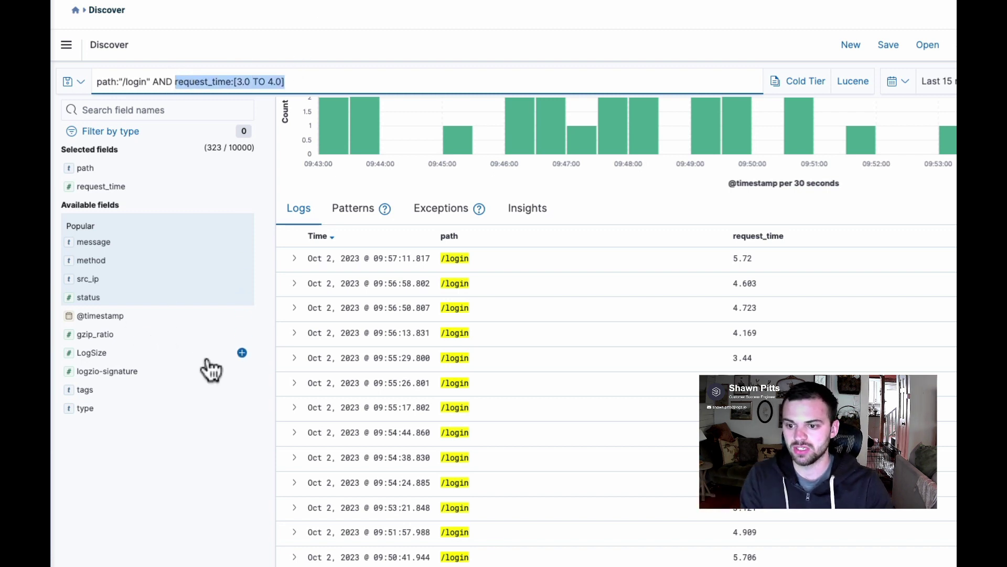
{"action": "left_click", "coordinate": [242, 297]}
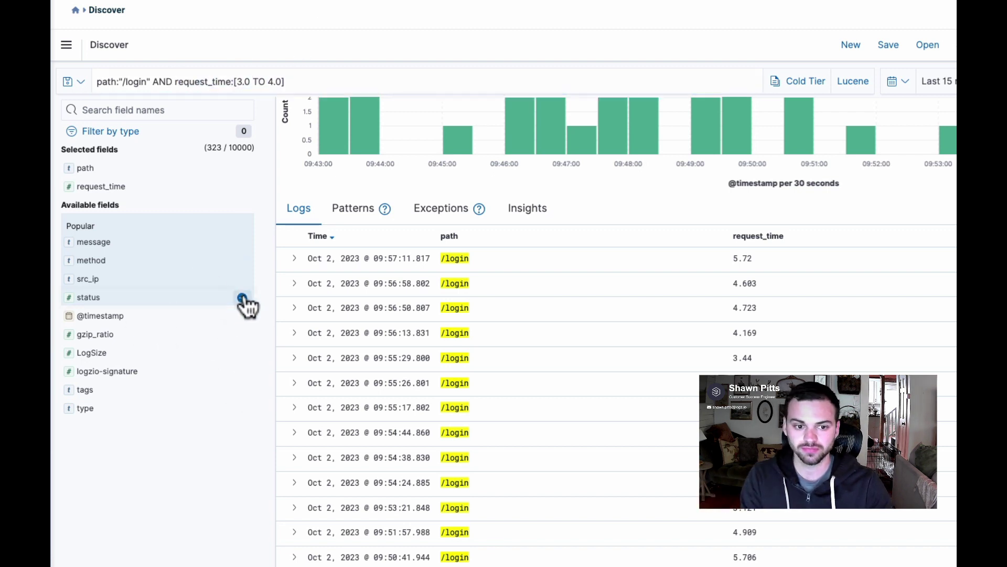
{"action": "scroll", "coordinate": [904, 349], "scroll_direction": "down", "scroll_amount": 5}
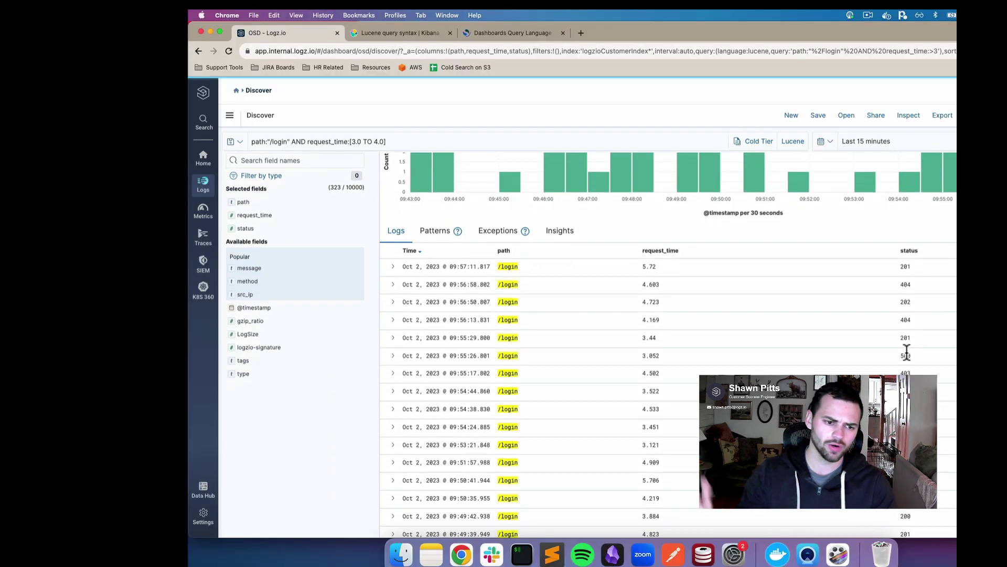
{"action": "scroll", "coordinate": [907, 349], "scroll_direction": "up", "scroll_amount": 5}
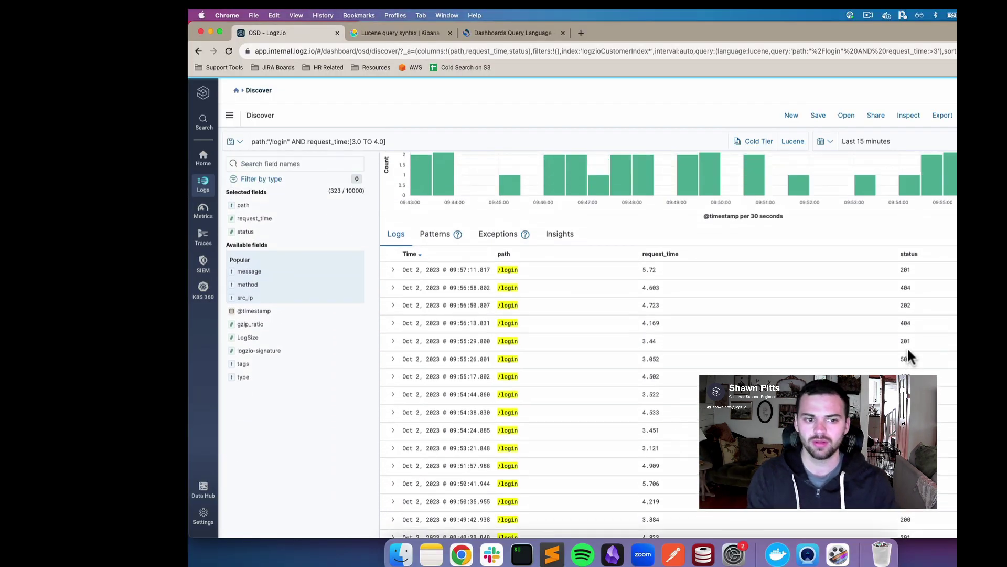
Step: Replace the request_time condition in the query with status: [200 to 299]
{"action": "left_click_drag", "start_coordinate": [388, 142], "coordinate": [354, 142]}
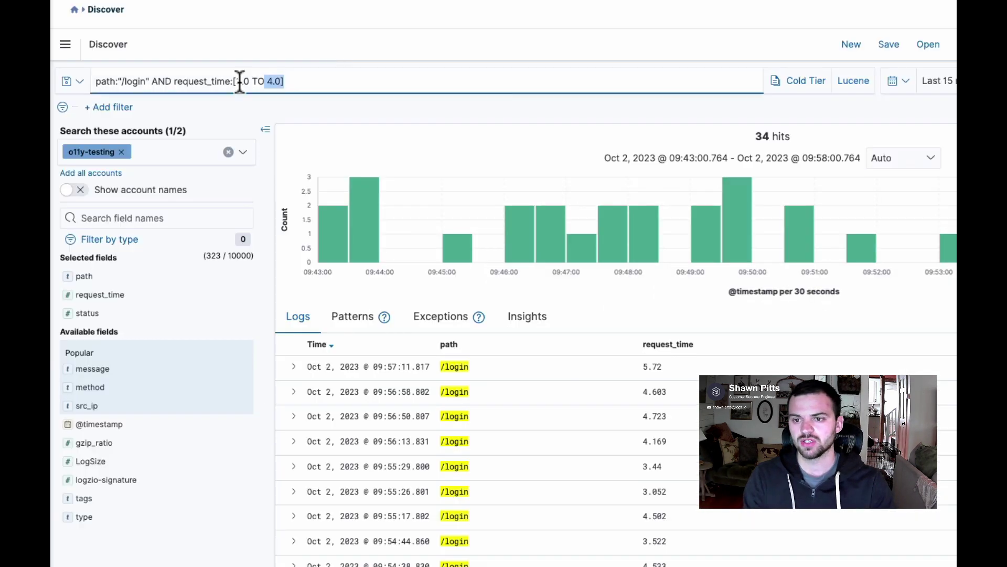
{"action": "left_click_drag", "start_coordinate": [240, 81], "coordinate": [175, 81]}
{"action": "type", "text": "stat"}
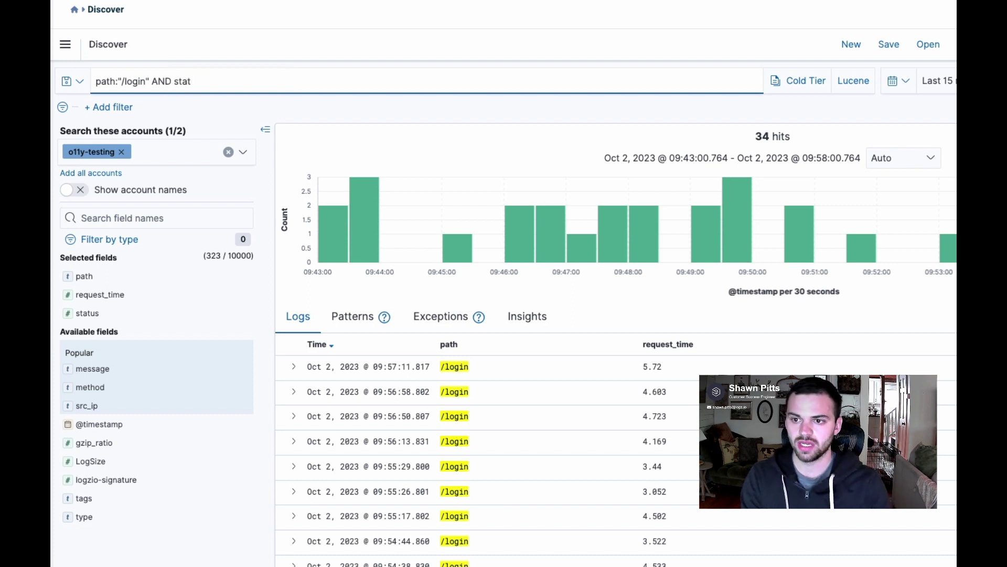
{"action": "type", "text": "is: [200 to 299"}
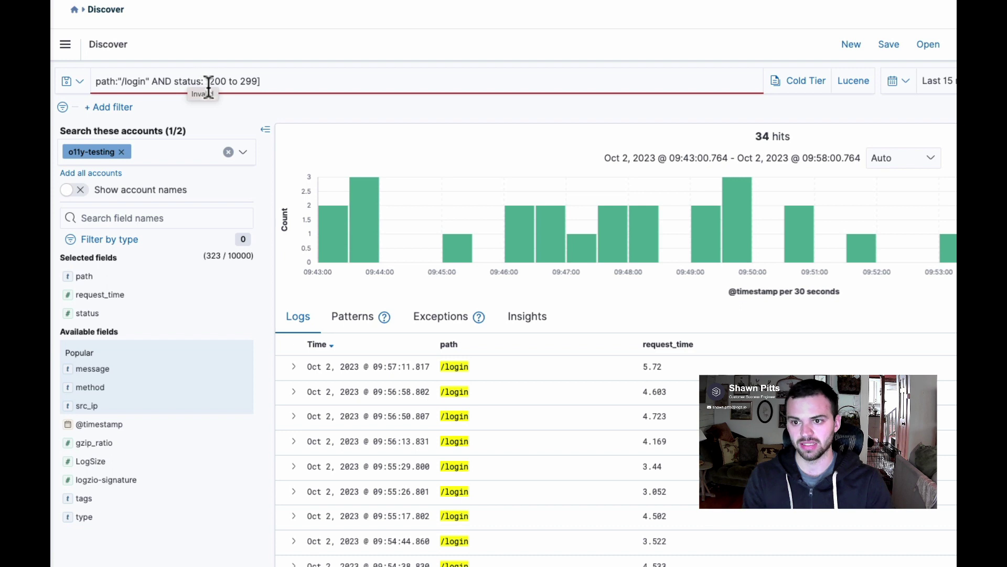
{"action": "left_click", "coordinate": [293, 83]}
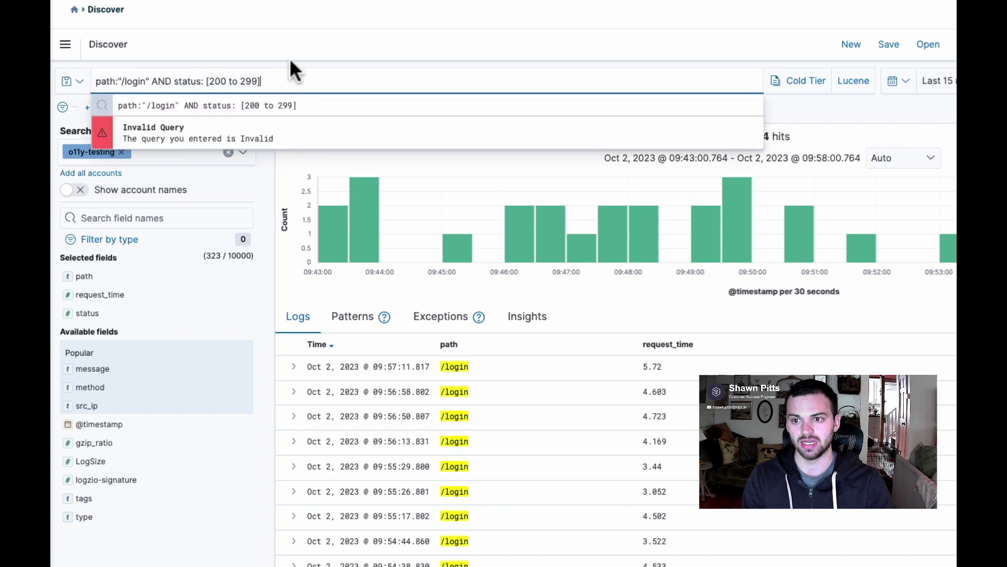
{"action": "key", "text": "Escape"}
{"action": "left_click", "coordinate": [284, 71]}
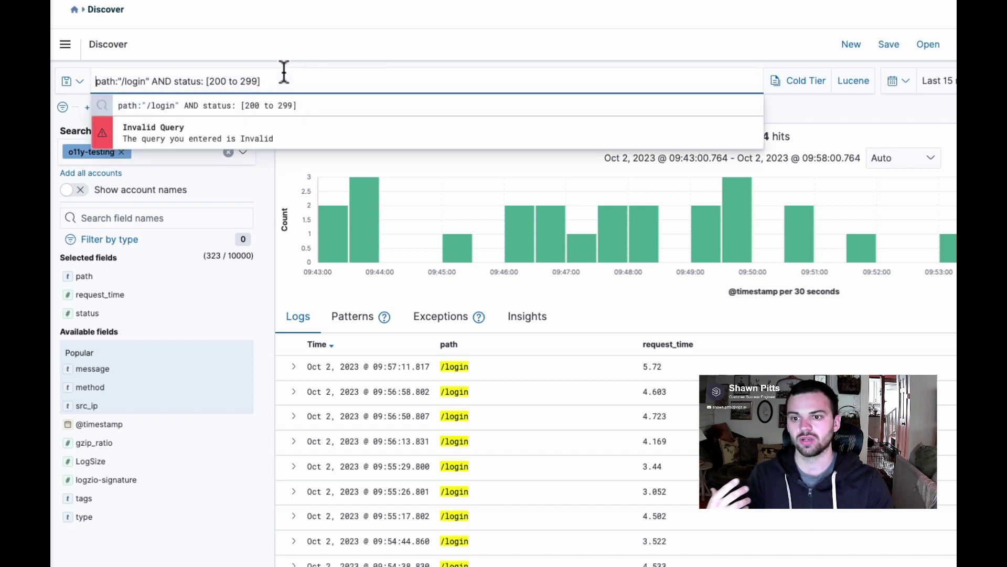
{"action": "left_click", "coordinate": [282, 55]}
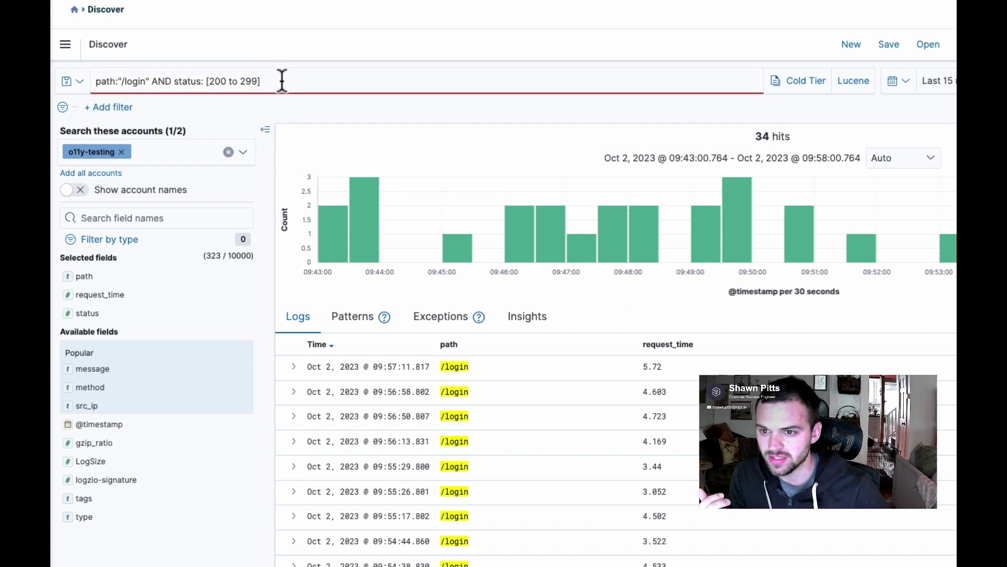
Step: Change the status range operator to uppercase TO, run path:"/login" AND status: [200 TO 299] and review the matching logs
{"action": "double_click", "coordinate": [232, 81]}
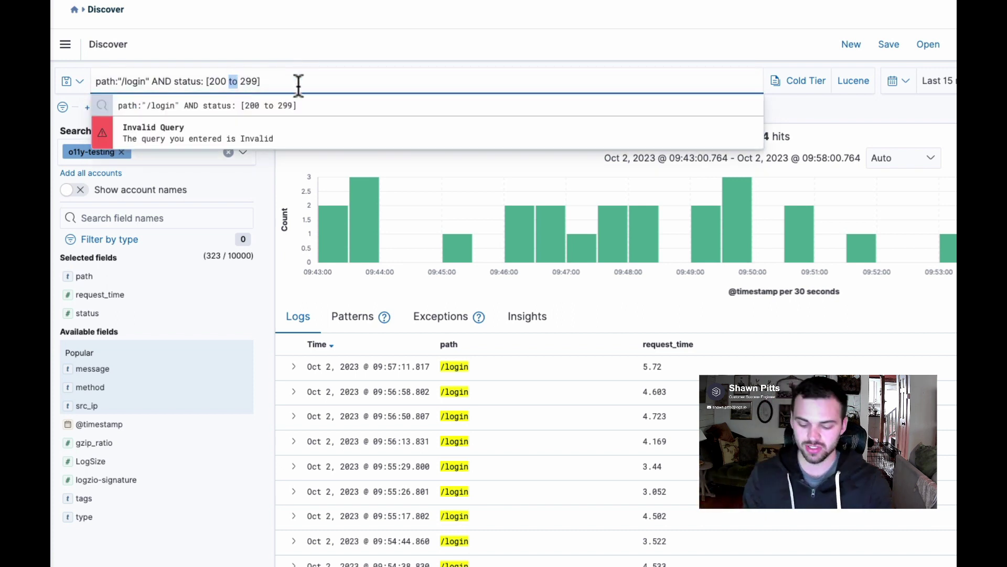
{"action": "type", "text": "TO"}
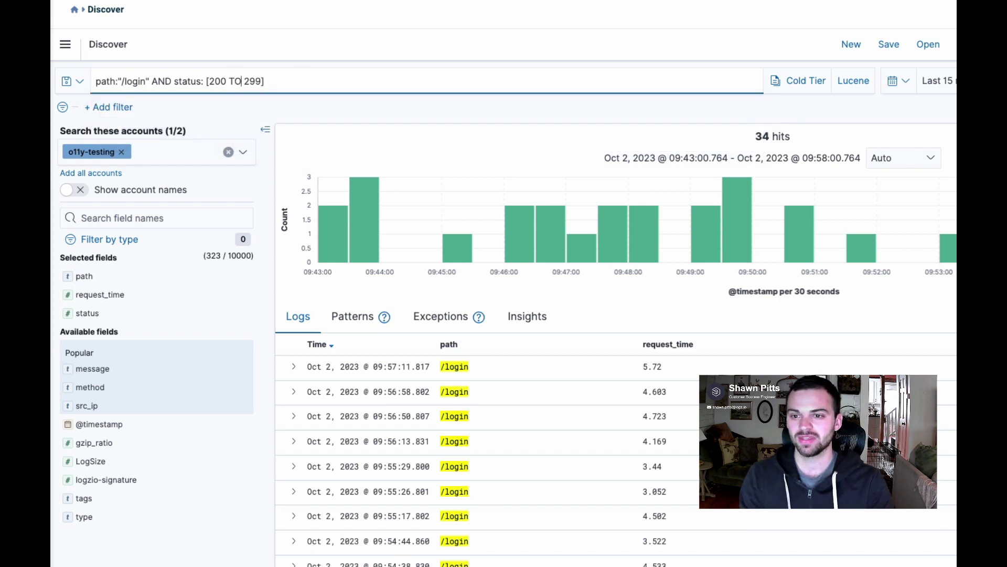
{"action": "key", "text": "Return"}
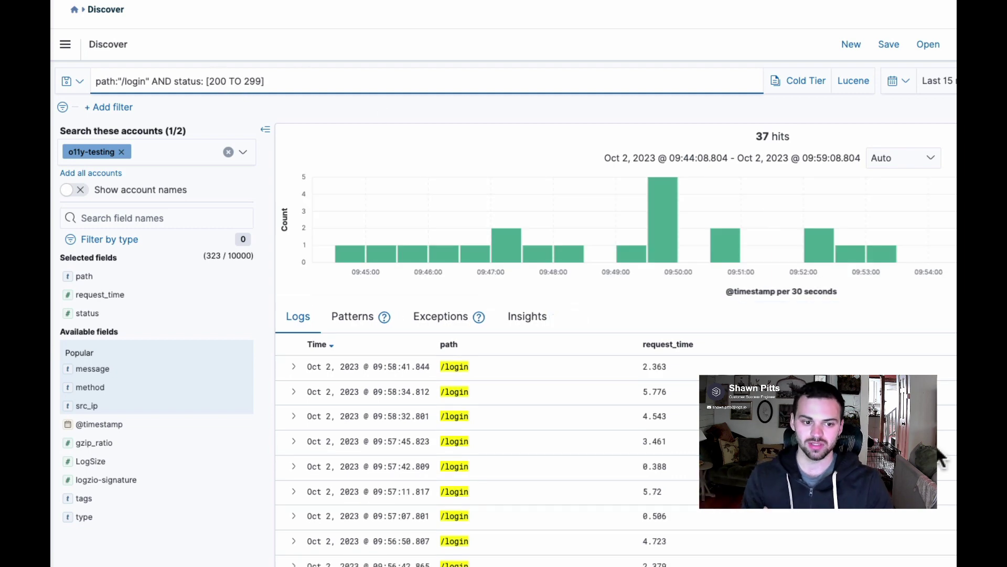
{"action": "scroll", "coordinate": [507, 334], "scroll_direction": "down", "scroll_amount": 5}
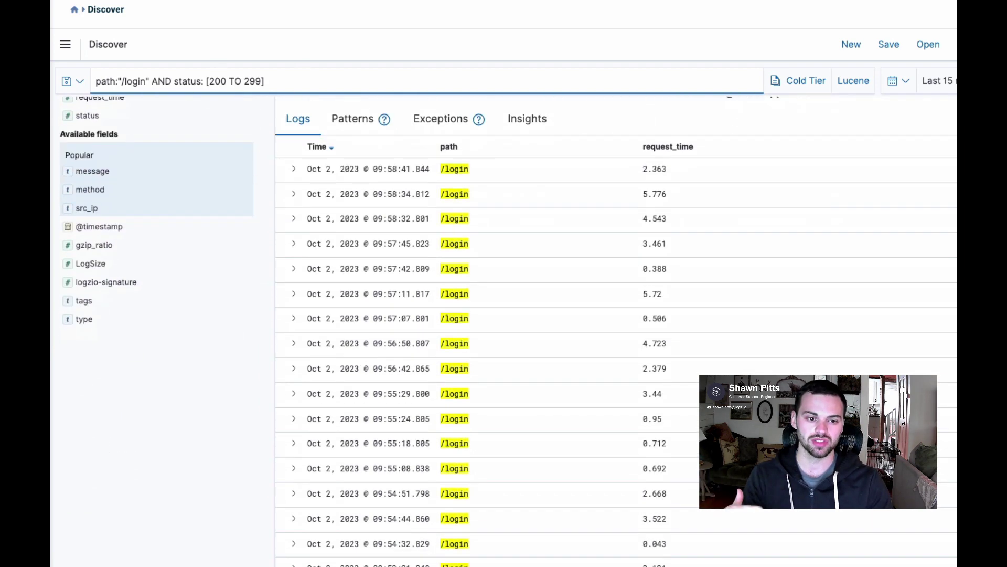
{"action": "scroll", "coordinate": [507, 333], "scroll_direction": "up", "scroll_amount": 5}
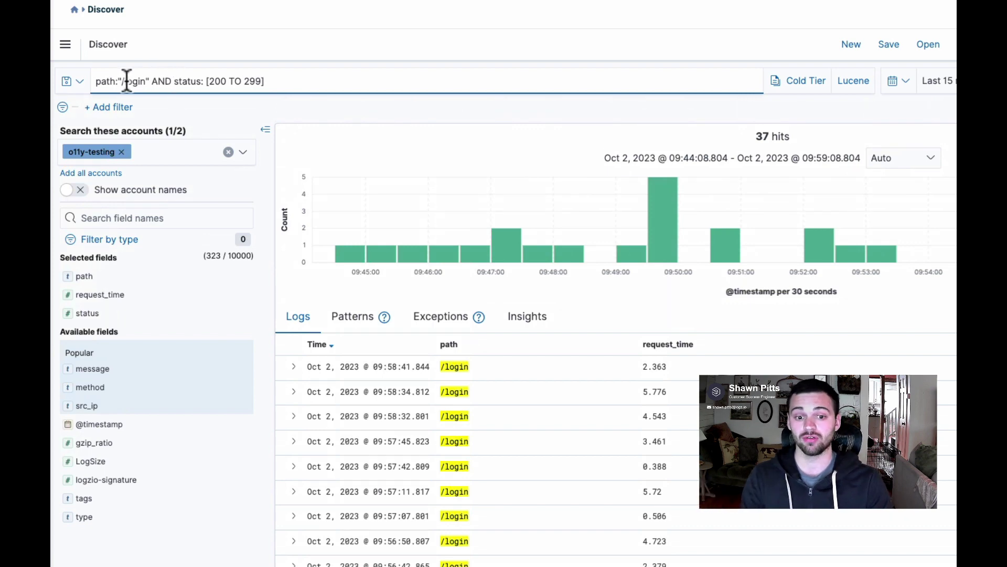
{"action": "scroll", "coordinate": [582, 393], "scroll_direction": "down", "scroll_amount": 10}
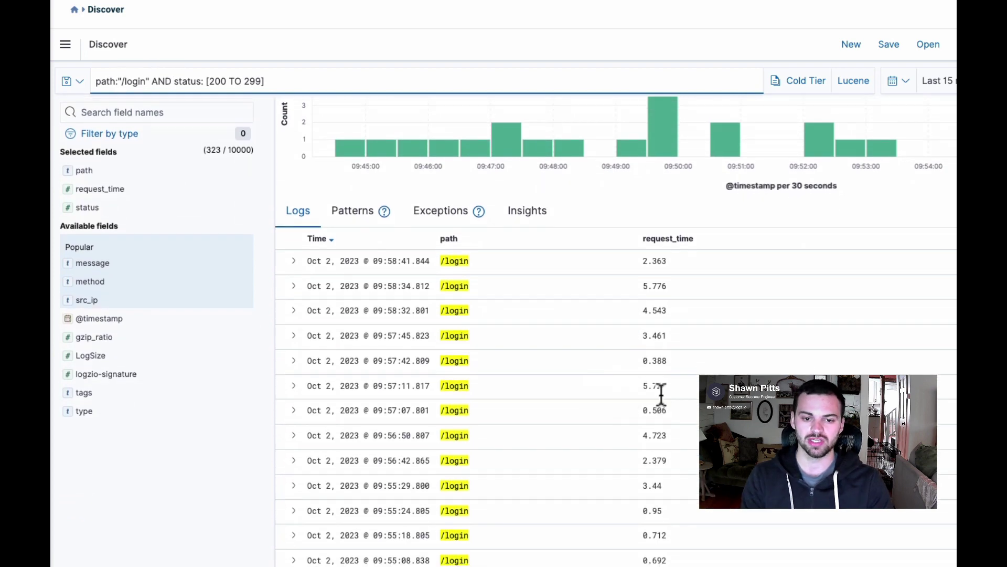
{"action": "scroll", "coordinate": [660, 394], "scroll_direction": "up", "scroll_amount": 10}
{"action": "scroll", "coordinate": [660, 396], "scroll_direction": "down", "scroll_amount": 1}
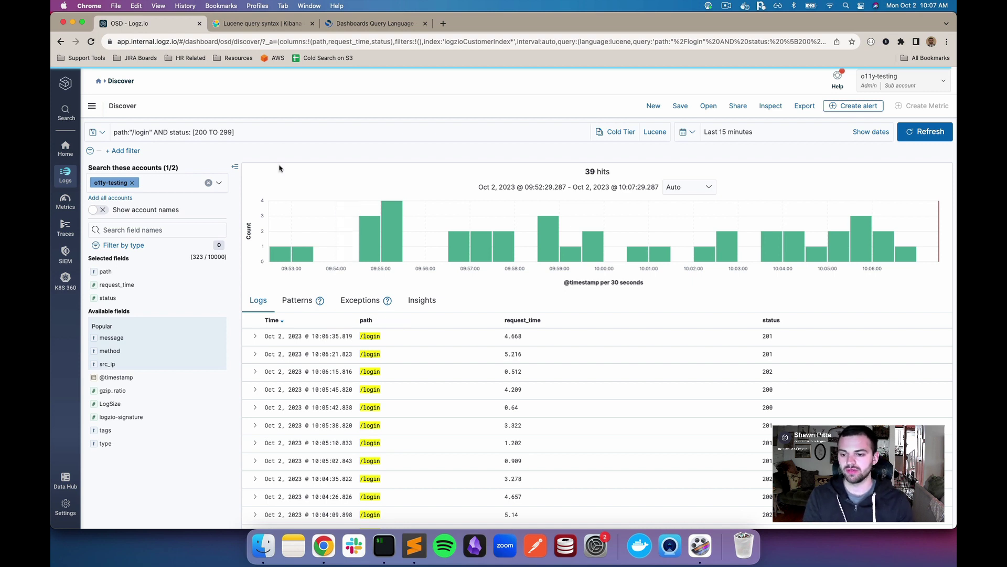
Step: Add the src_ip field as a table column
{"action": "mouse_move", "coordinate": [218, 366]}
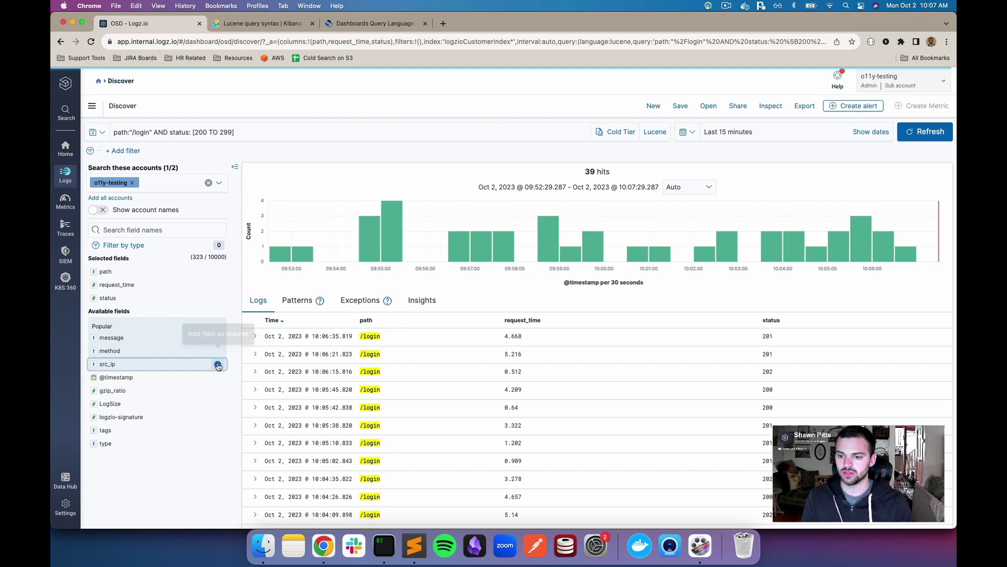
{"action": "left_click", "coordinate": [217, 365]}
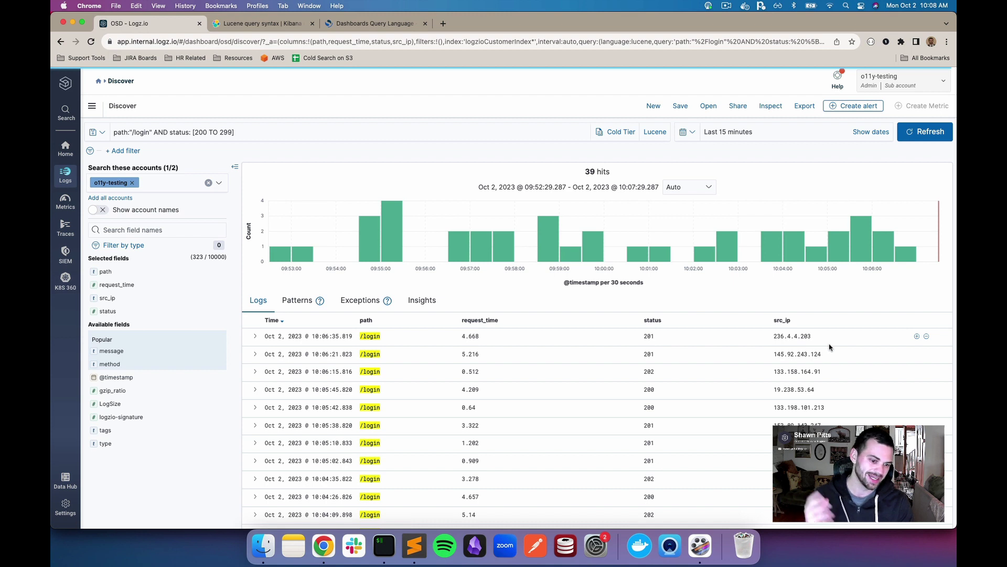
{"action": "scroll", "coordinate": [831, 346], "scroll_direction": "down", "scroll_amount": 1}
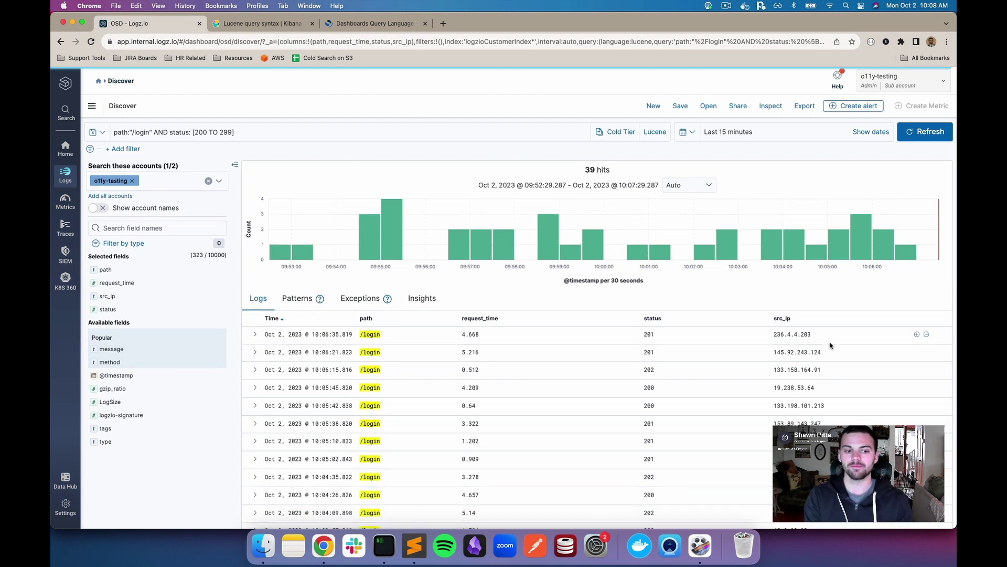
Step: Append AND NOT src_ip: 2* to the login and status range query, run it and review the source IPs in the matching logs
{"action": "left_click", "coordinate": [294, 130]}
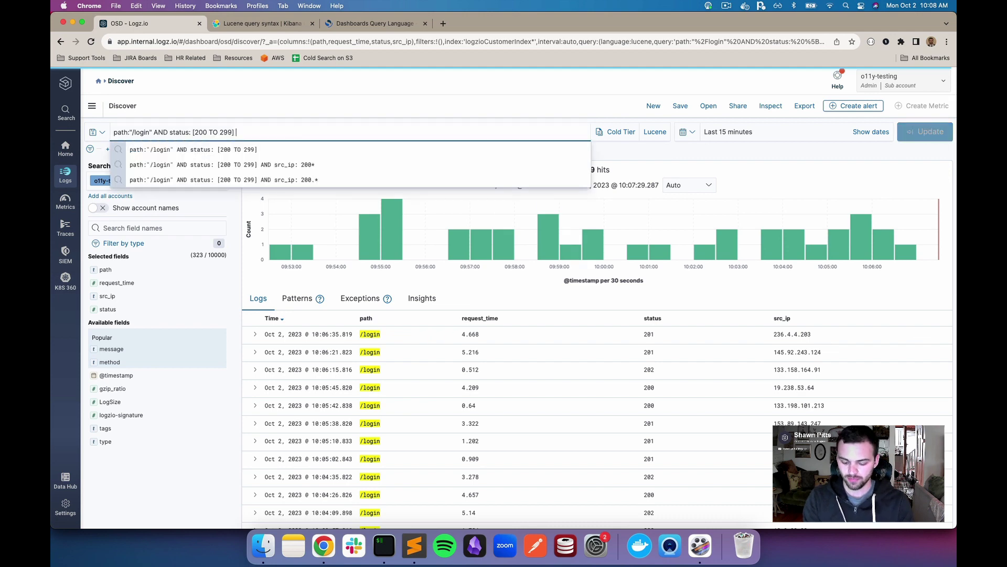
{"action": "type", "text": "AND "}
{"action": "type", "text": "N"}
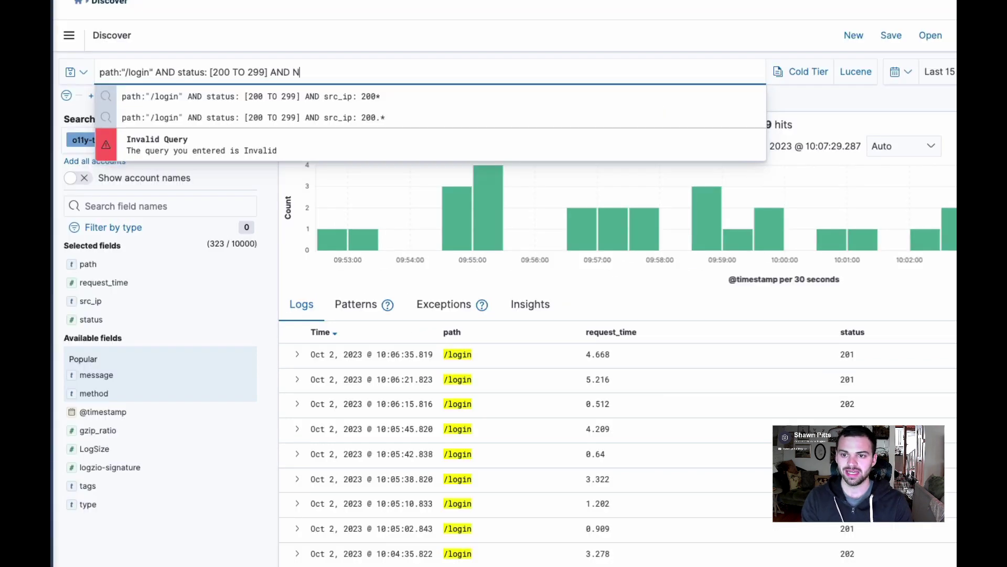
{"action": "type", "text": "OT "}
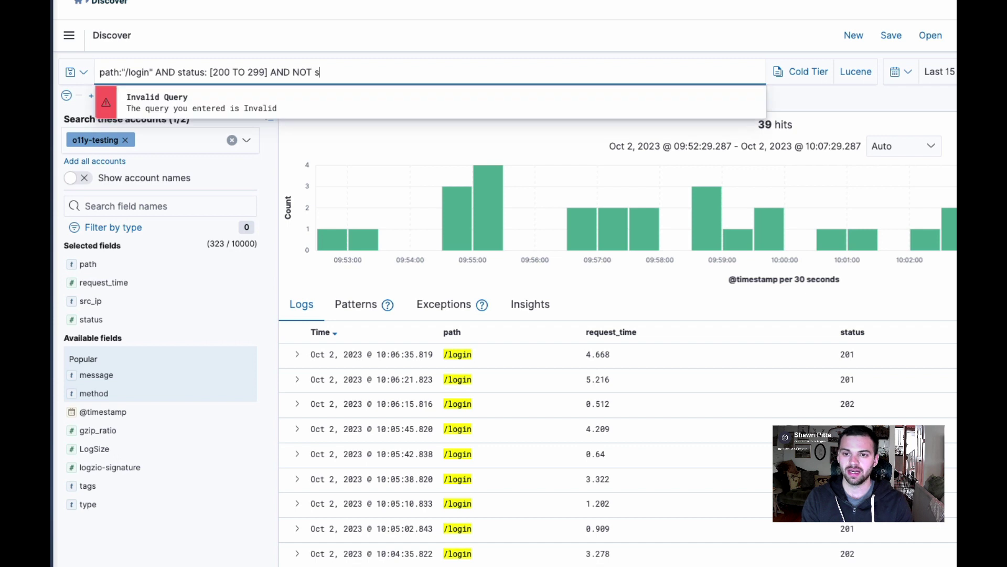
{"action": "type", "text": "2"}
{"action": "key", "text": "BackSpace"}
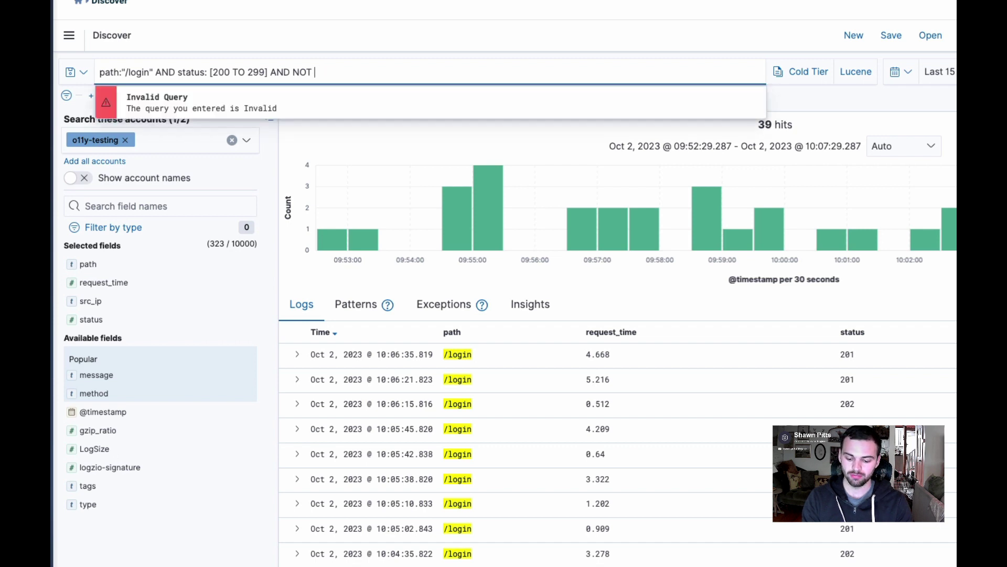
{"action": "type", "text": "src_ip"}
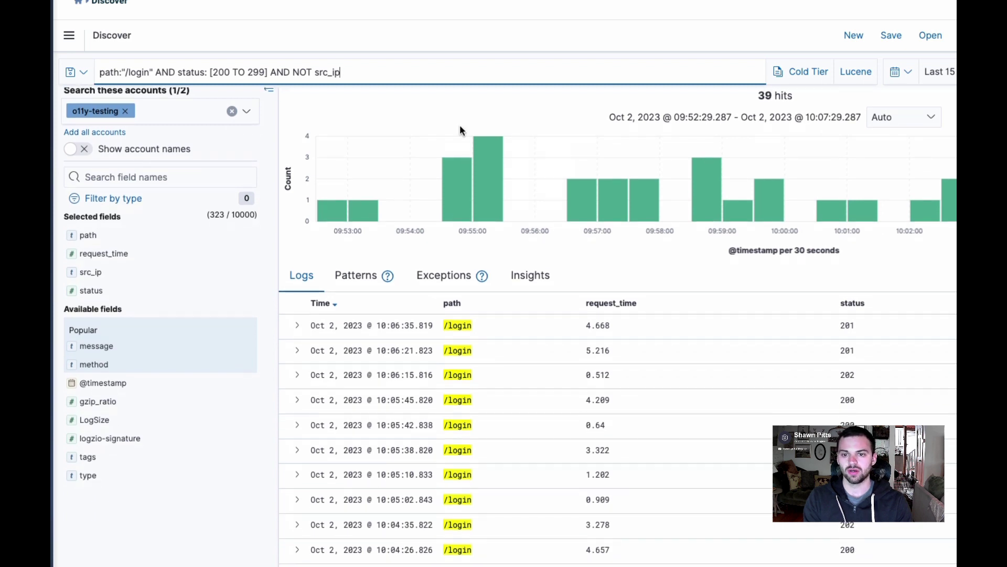
{"action": "type", "text": ": 2*"}
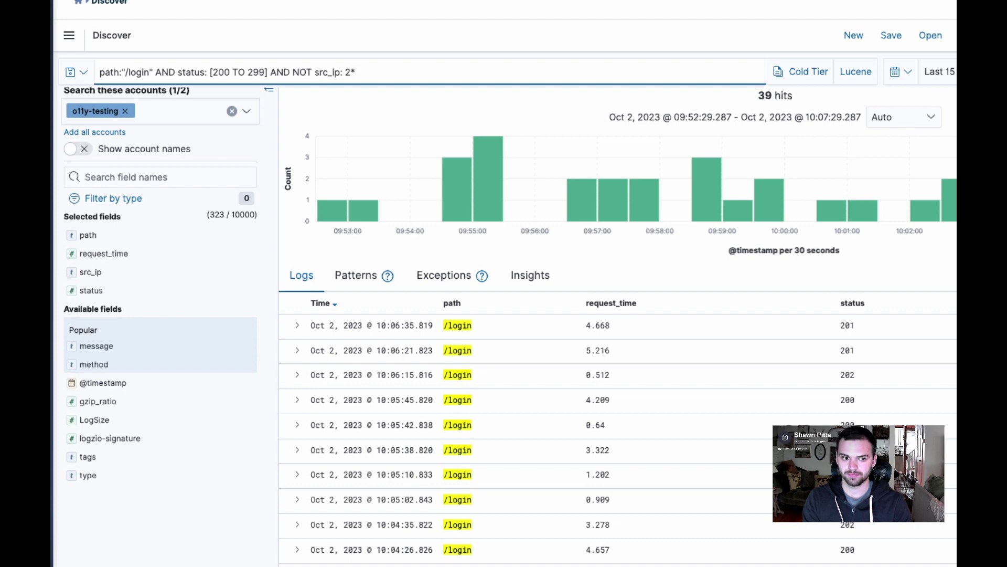
{"action": "key", "text": "Return"}
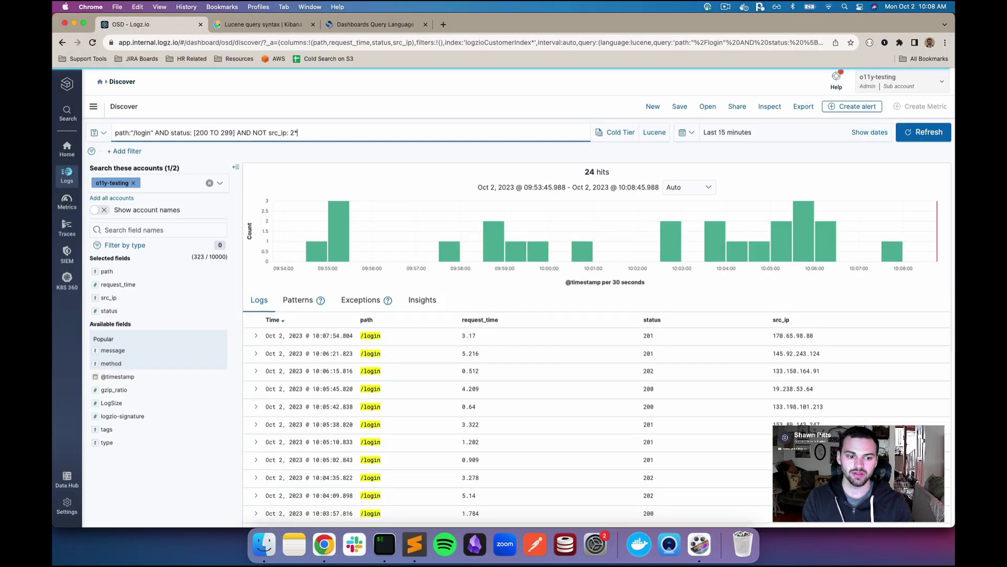
{"action": "double_click", "coordinate": [785, 335]}
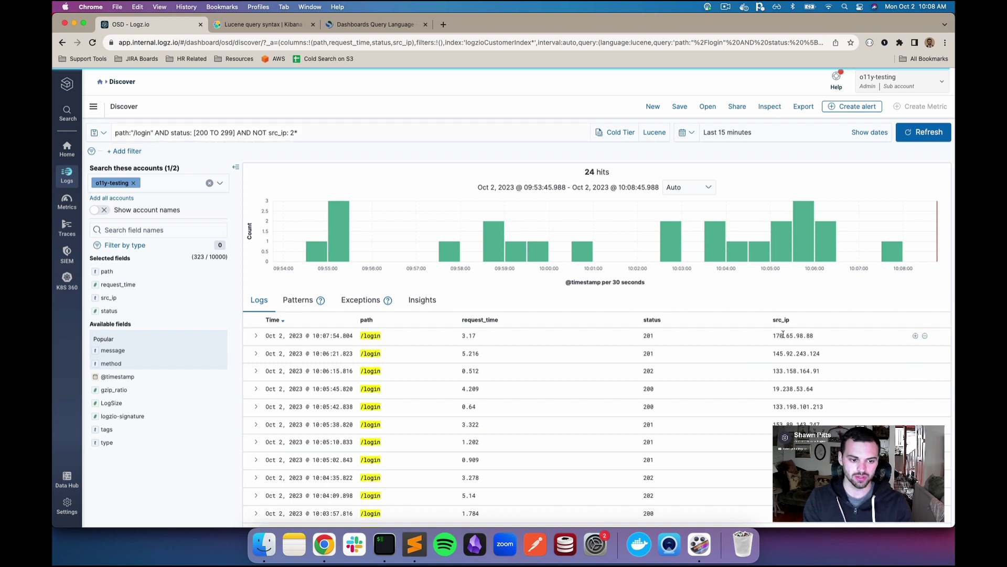
{"action": "scroll", "coordinate": [784, 363], "scroll_direction": "down", "scroll_amount": 1}
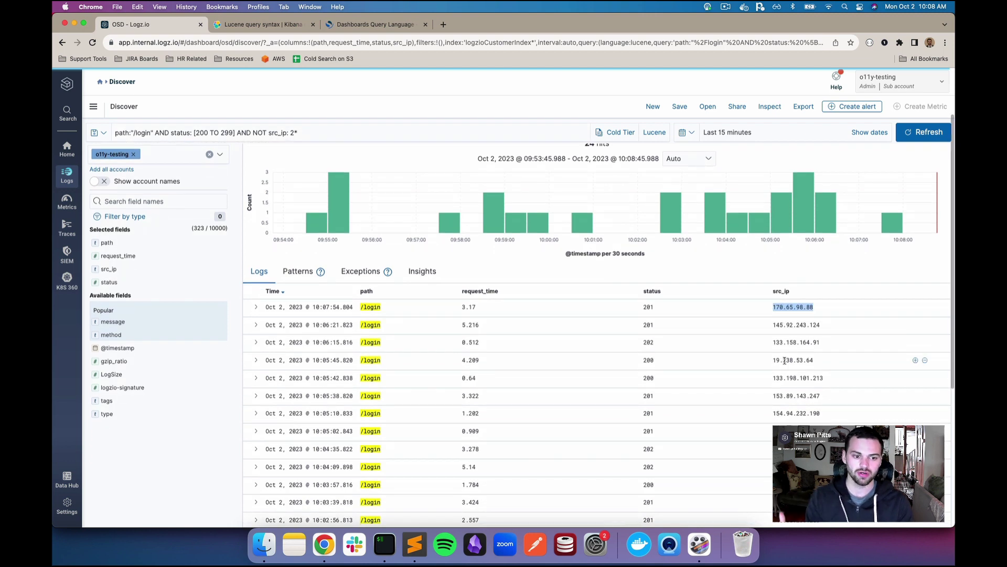
{"action": "scroll", "coordinate": [788, 365], "scroll_direction": "up", "scroll_amount": 2}
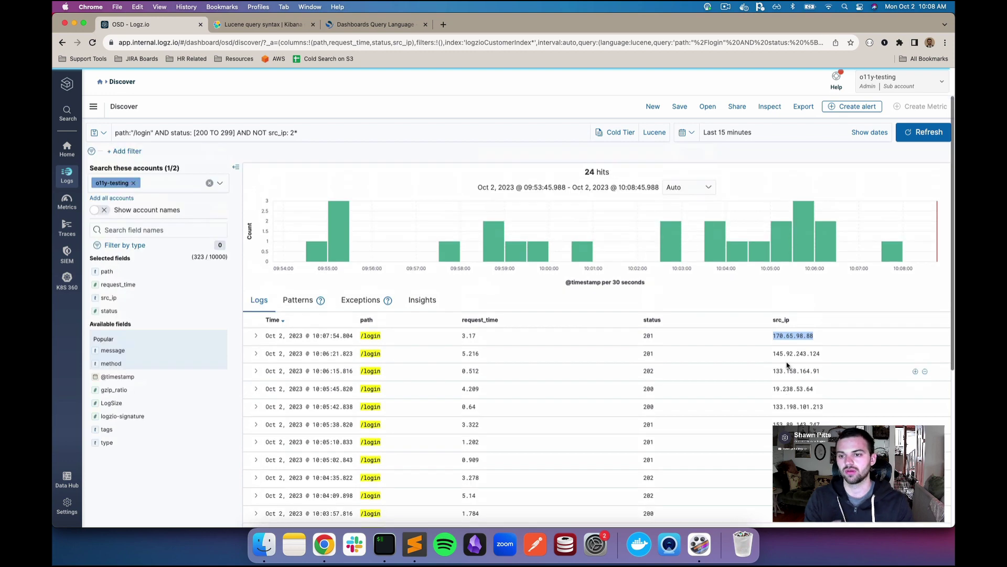
Step: Remove NOT from the src_ip: 2* condition, rerun the query and review the matching source IPs
{"action": "double_click", "coordinate": [260, 133]}
{"action": "key", "text": "BackSpace"}
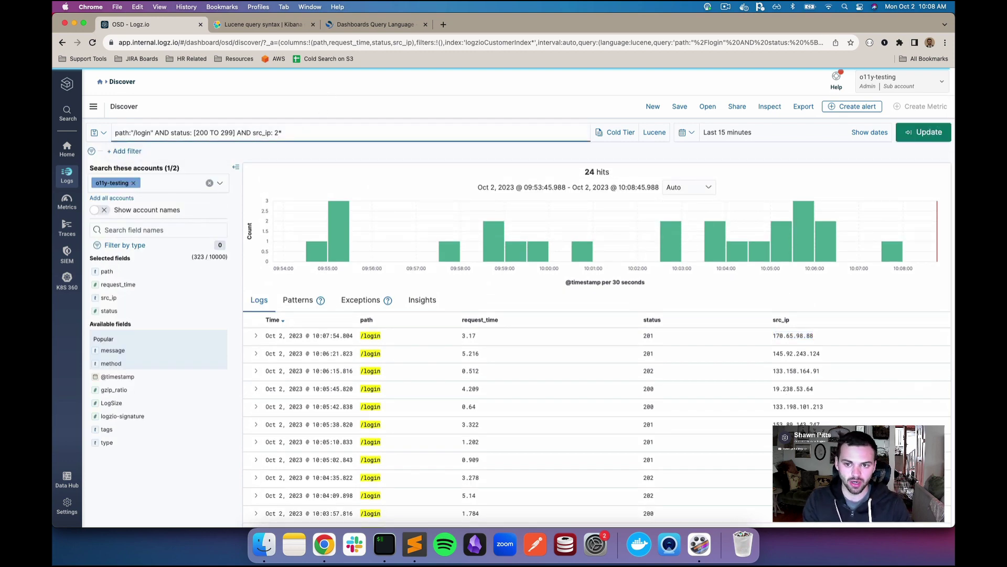
{"action": "key", "text": "Return"}
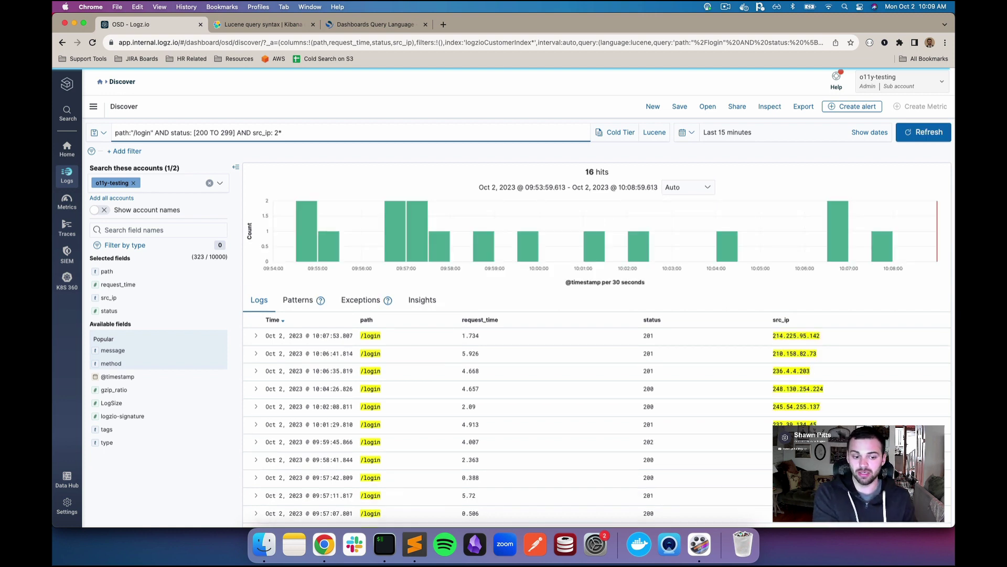
{"action": "scroll", "coordinate": [835, 389], "scroll_direction": "down", "scroll_amount": 1}
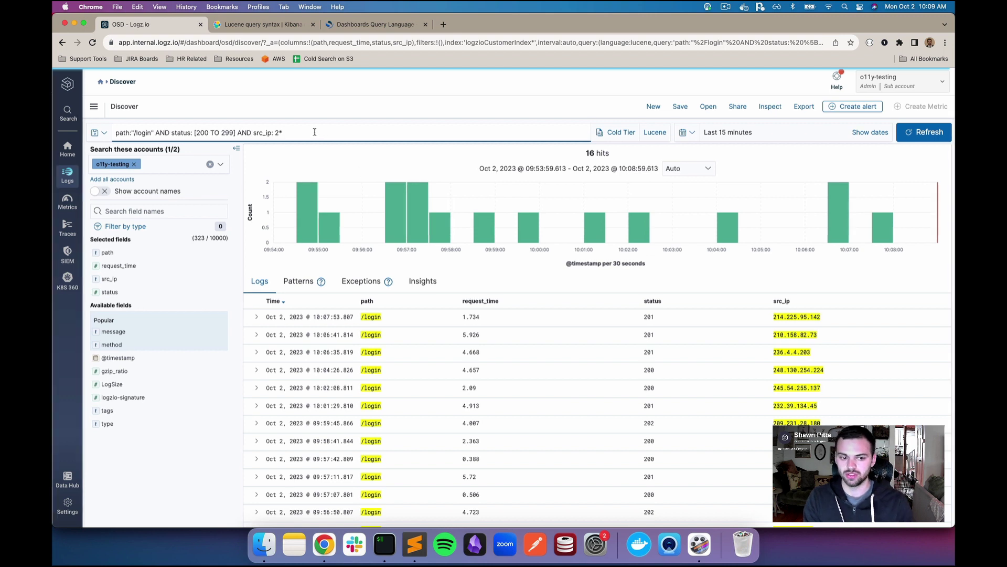
{"action": "scroll", "coordinate": [735, 265], "scroll_direction": "down", "scroll_amount": 1}
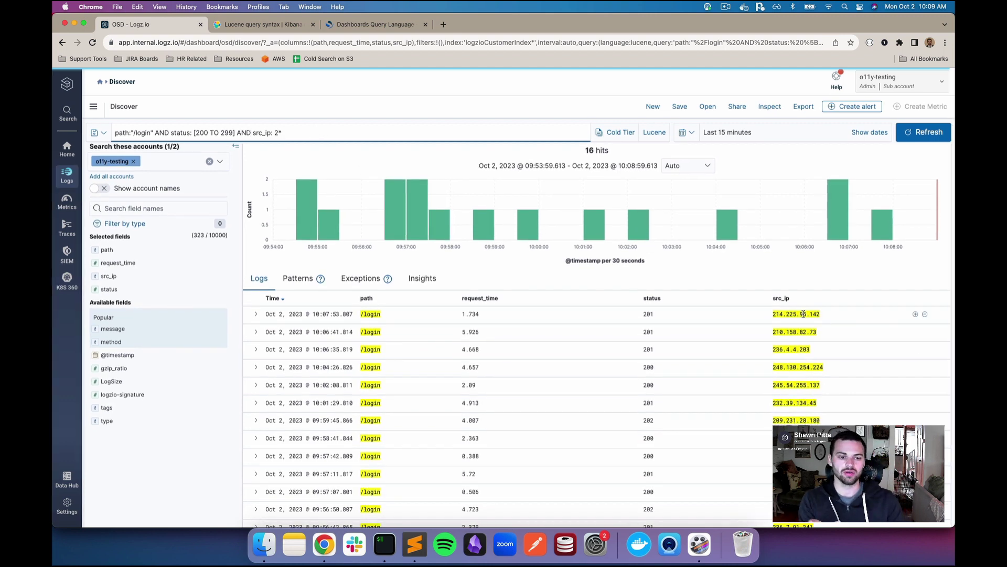
{"action": "scroll", "coordinate": [830, 319], "scroll_direction": "up", "scroll_amount": 1}
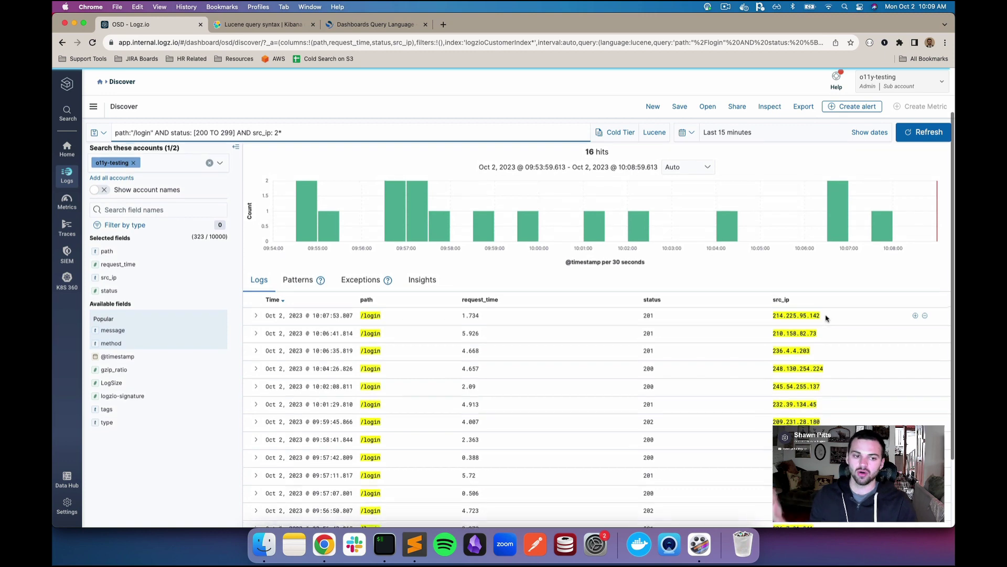
{"action": "scroll", "coordinate": [828, 318], "scroll_direction": "up", "scroll_amount": 2}
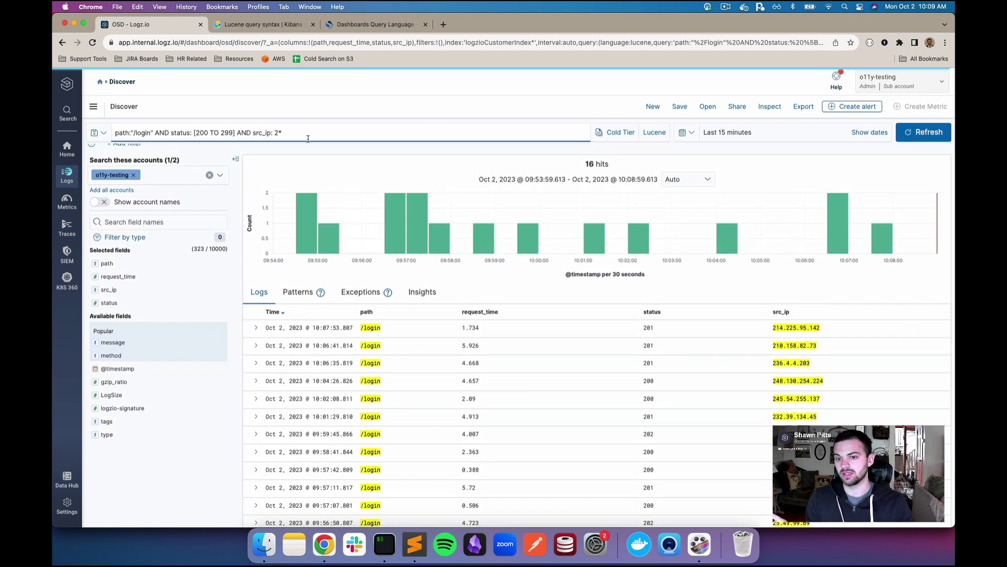
{"action": "scroll", "coordinate": [326, 158], "scroll_direction": "up", "scroll_amount": 2}
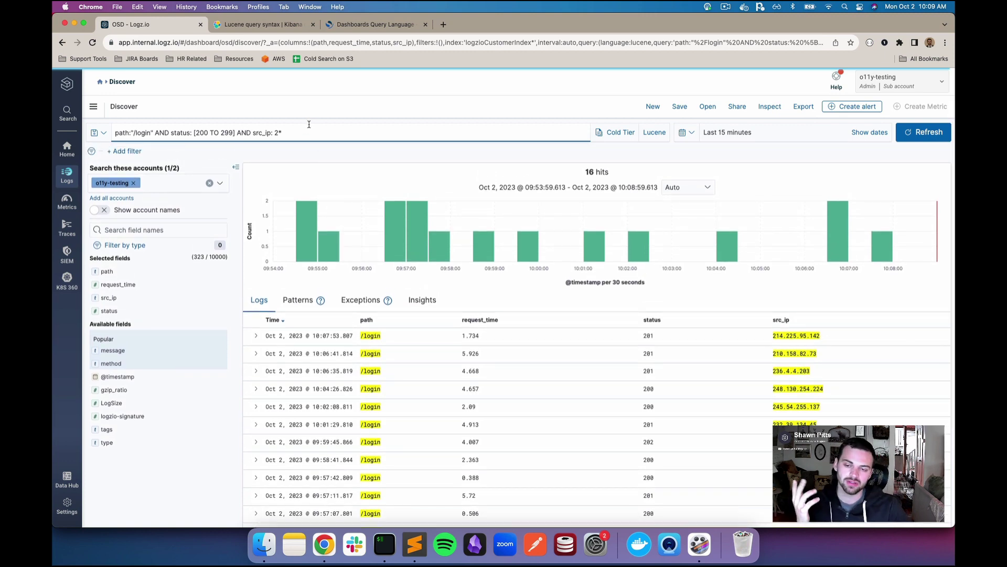
Step: Replace the src_ip value in the query with the leading wildcard *60
{"action": "left_click", "coordinate": [302, 136]}
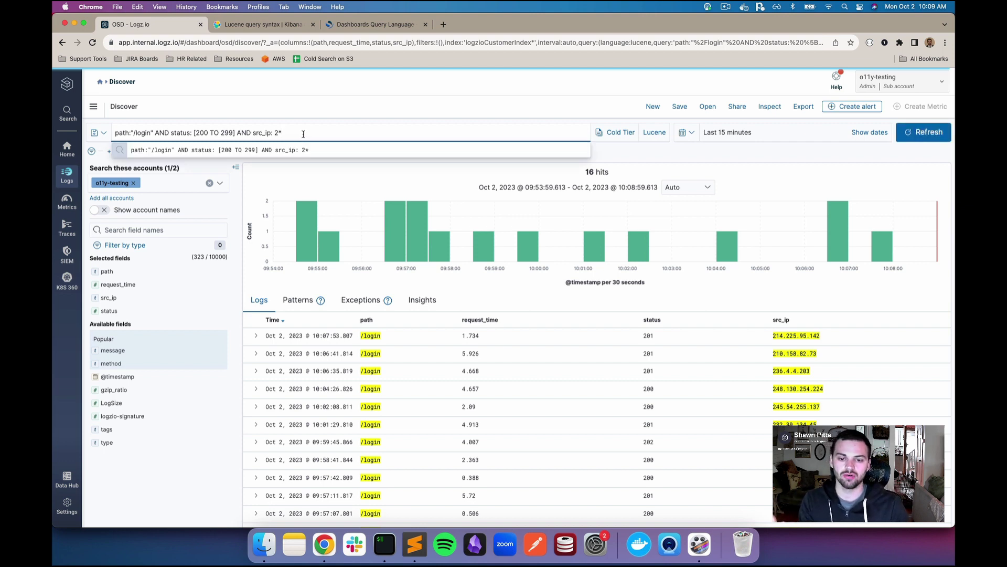
{"action": "key", "text": "BackSpace"}
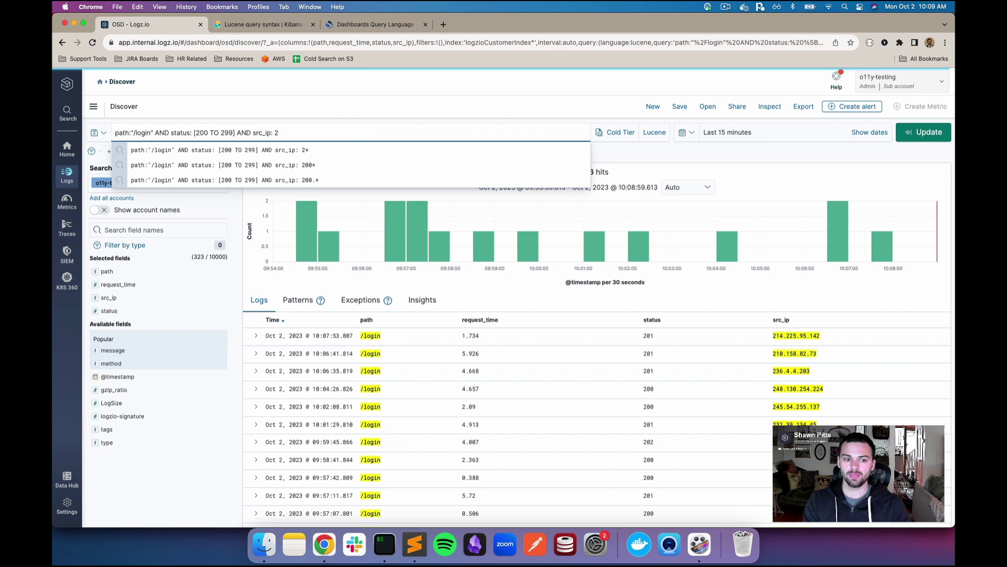
{"action": "key", "text": "BackSpace"}
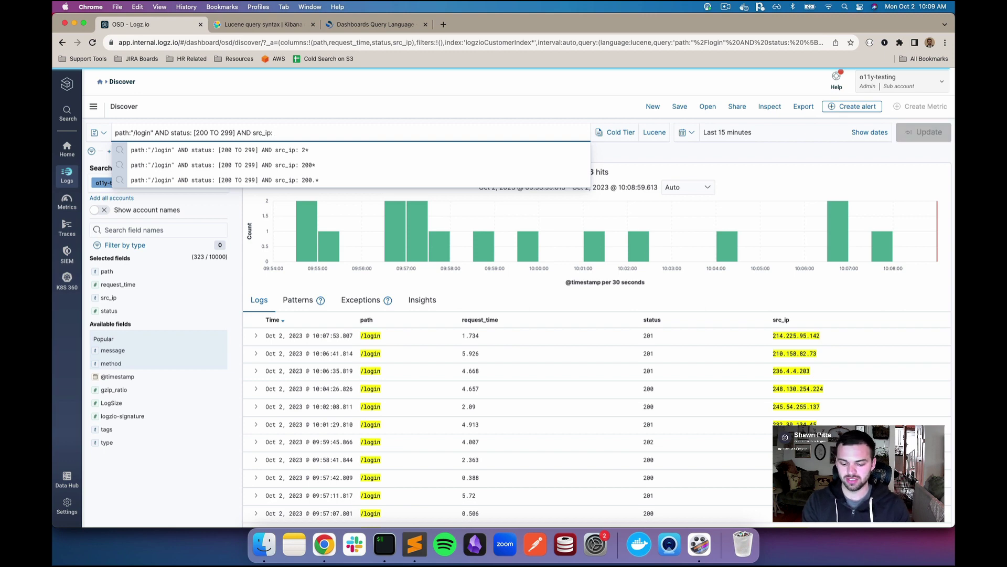
{"action": "type", "text": "*60"}
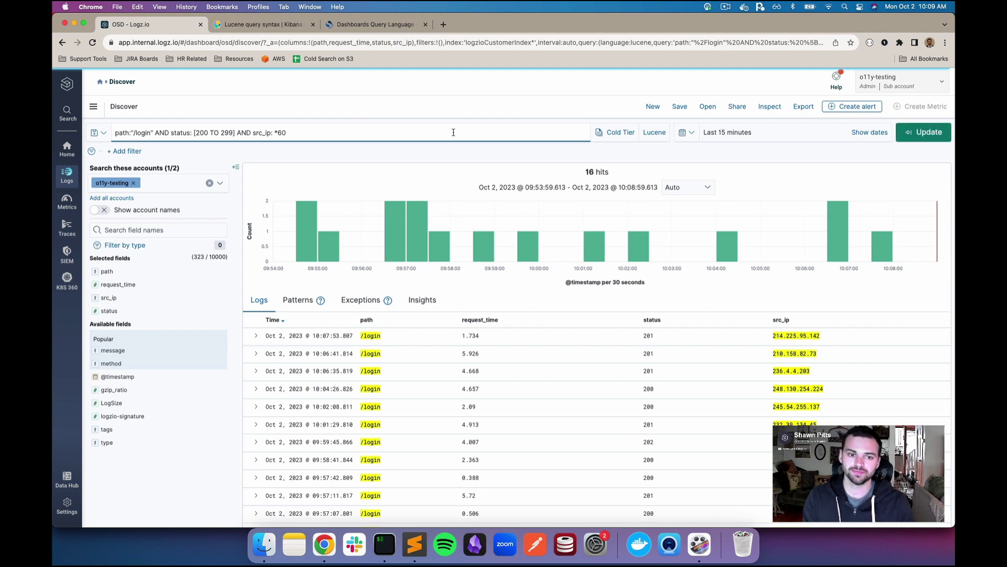
Step: Change the query to path:"/login" AND (status: [200 TO 299] OR src_ip: 127*) and run it
{"action": "double_click", "coordinate": [241, 135]}
{"action": "type", "text": "OR"}
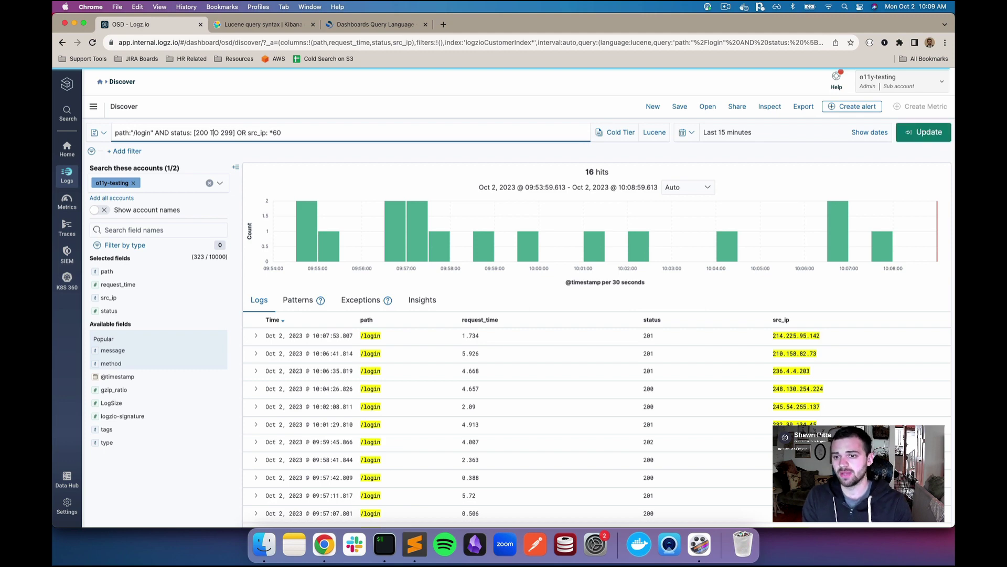
{"action": "left_click", "coordinate": [173, 132]}
{"action": "type", "text": "("}
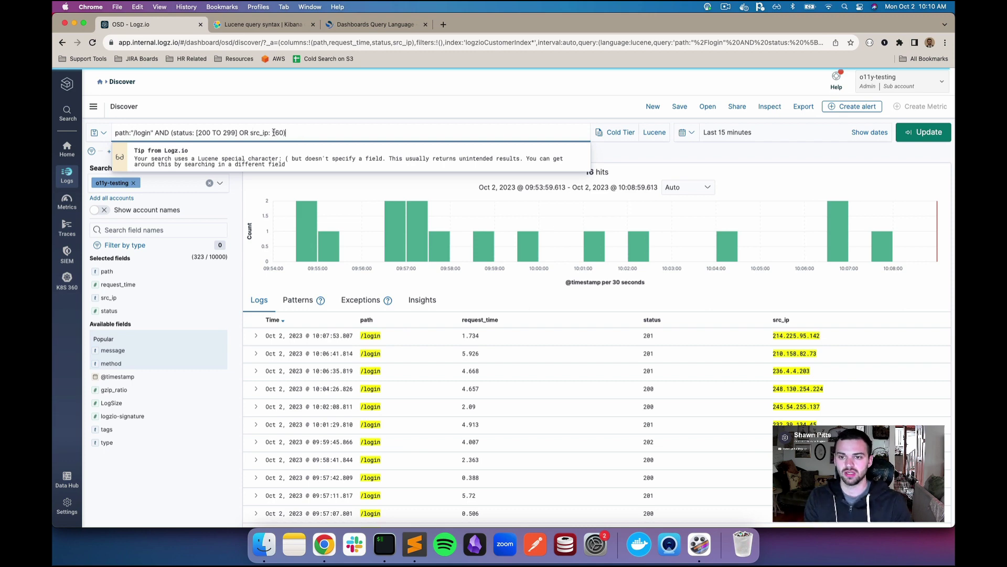
{"action": "key", "text": "Return"}
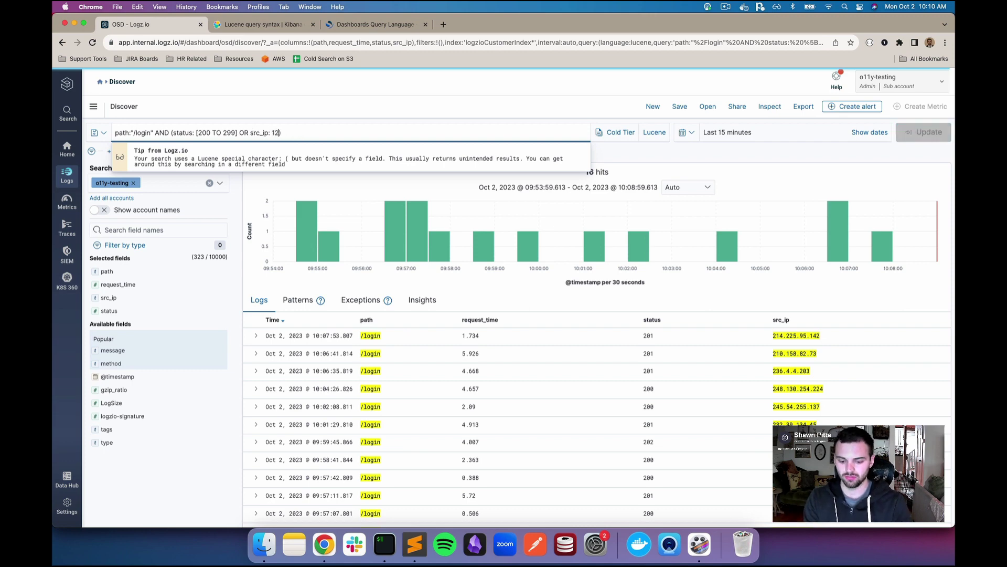
{"action": "type", "text": "7*"}
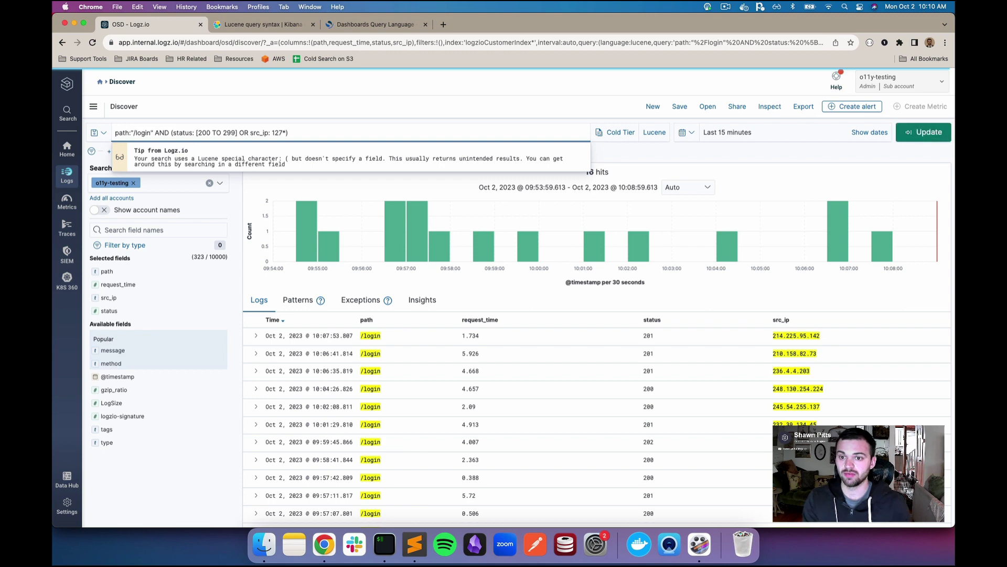
{"action": "key", "text": "Return"}
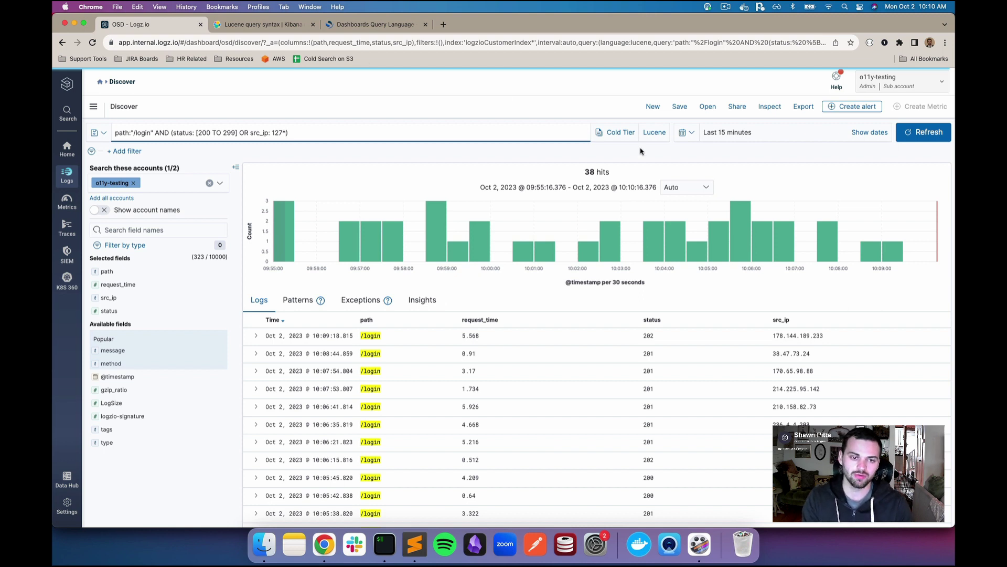
Step: Clear the query and switch the search syntax from Lucene to OpenSearch Dashboards Query Language (DQL)
{"action": "left_click", "coordinate": [389, 132]}
{"action": "key", "text": "ctrl+a"}
{"action": "key", "text": "BackSpace"}
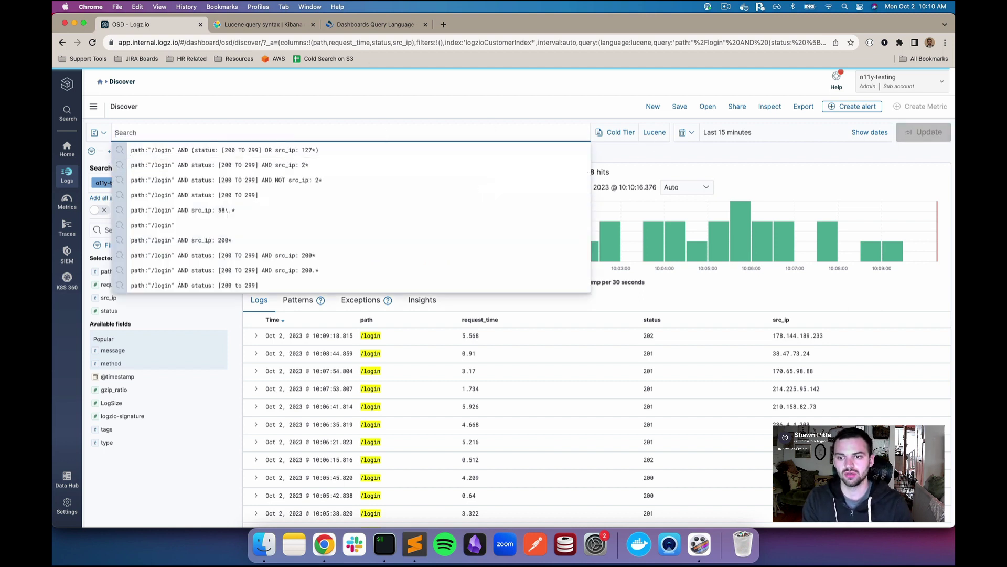
{"action": "left_click", "coordinate": [655, 131]}
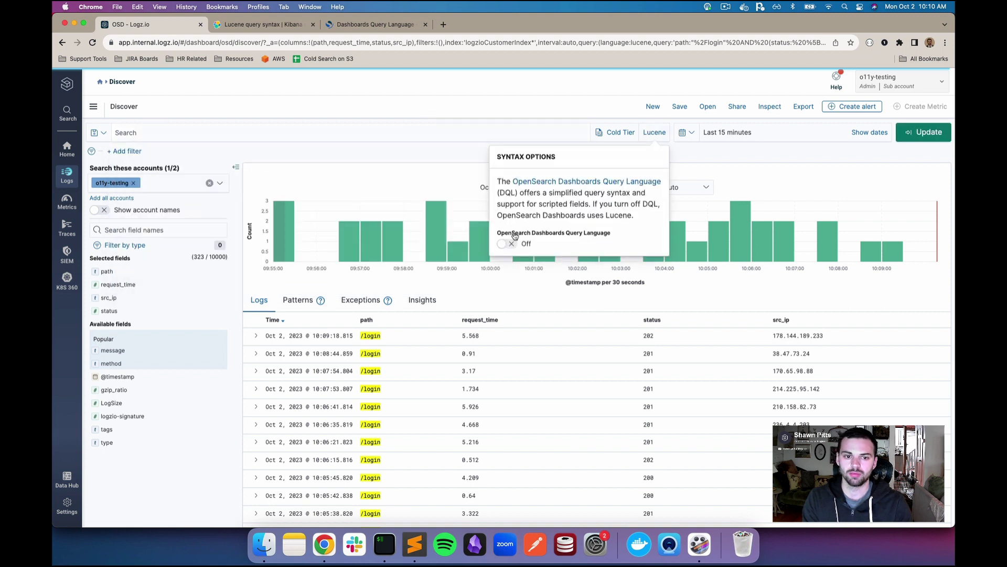
{"action": "left_click", "coordinate": [501, 244]}
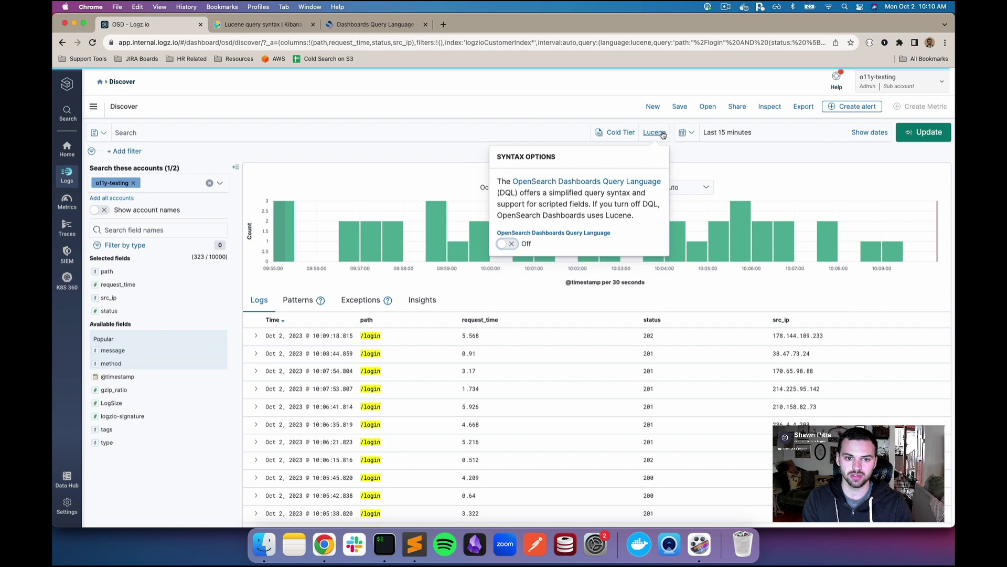
{"action": "left_click", "coordinate": [509, 244]}
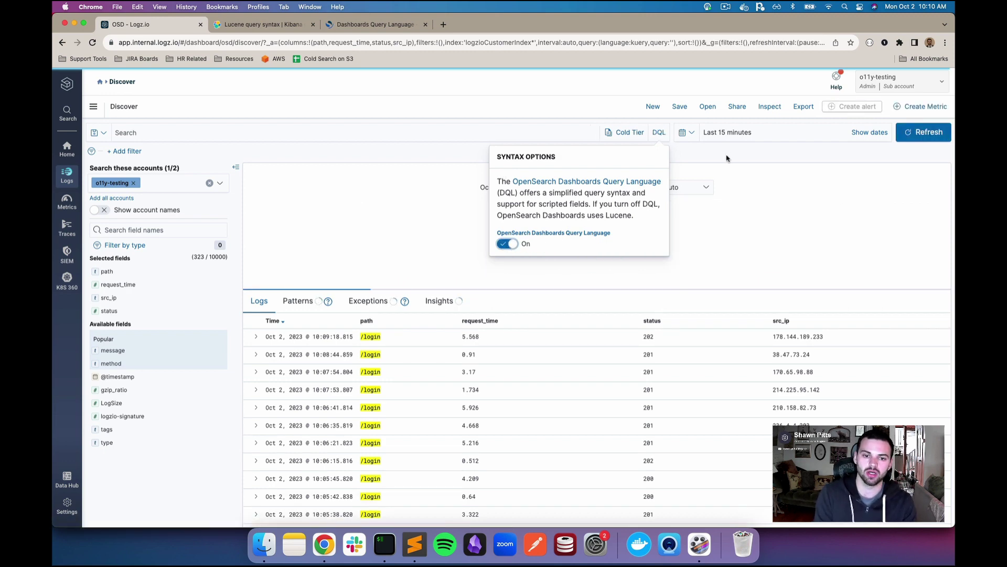
Step: Open the OpenSearch Dashboards Query Language documentation and read its sections on terms queries, Boolean queries, and dates and ranges
{"action": "left_click", "coordinate": [377, 25]}
{"action": "scroll", "coordinate": [531, 344], "scroll_direction": "down", "scroll_amount": 3}
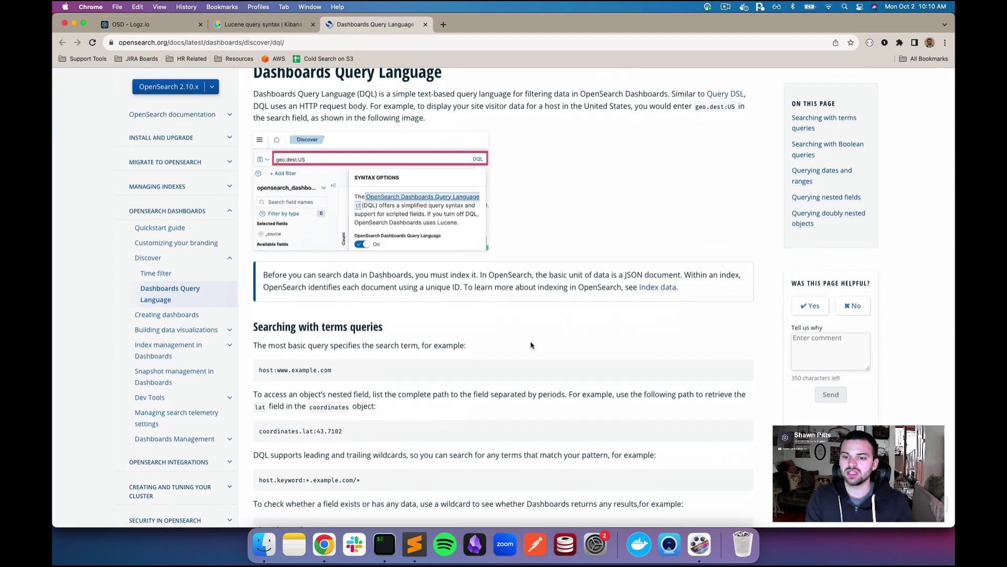
{"action": "scroll", "coordinate": [532, 346], "scroll_direction": "down", "scroll_amount": 2}
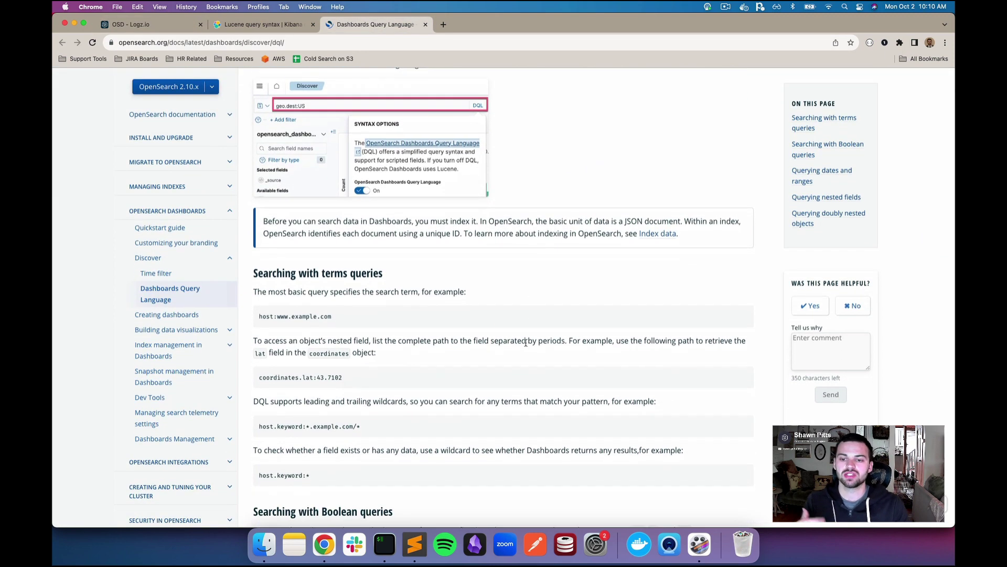
{"action": "double_click", "coordinate": [267, 315]}
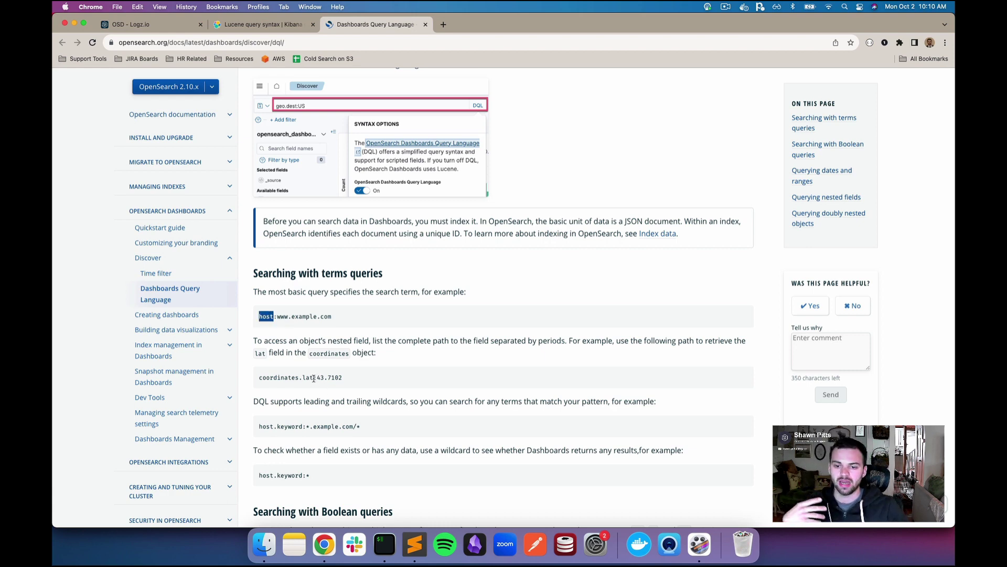
{"action": "scroll", "coordinate": [313, 378], "scroll_direction": "down", "scroll_amount": 5}
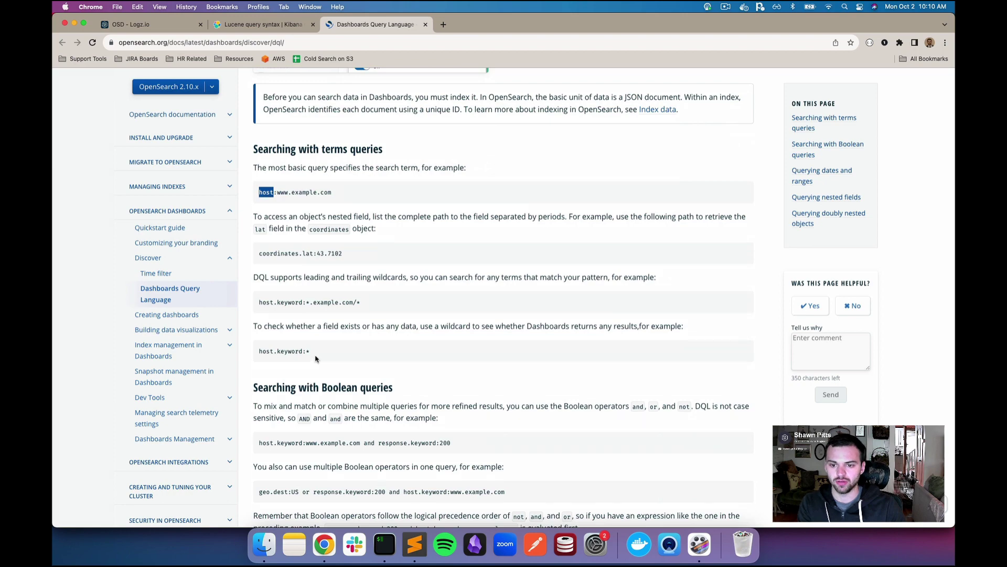
{"action": "scroll", "coordinate": [306, 359], "scroll_direction": "down", "scroll_amount": 9}
{"action": "scroll", "coordinate": [399, 360], "scroll_direction": "up", "scroll_amount": 5}
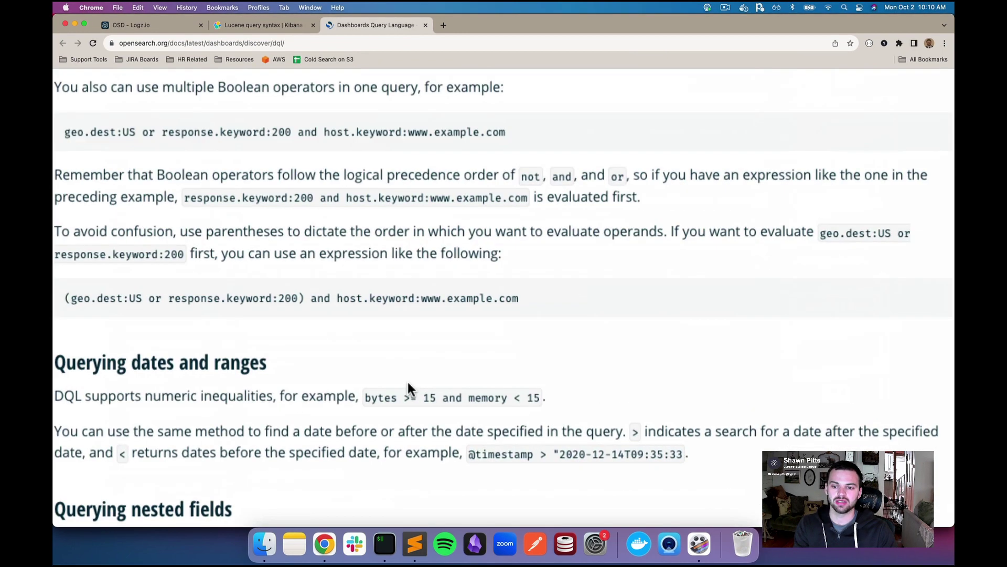
Step: Return to Logz.io Discover, try running the DQL query request_time:>1, and dismiss the resulting notifications
{"action": "scroll", "coordinate": [409, 376], "scroll_direction": "down", "scroll_amount": 5}
{"action": "scroll", "coordinate": [481, 390], "scroll_direction": "down", "scroll_amount": 4}
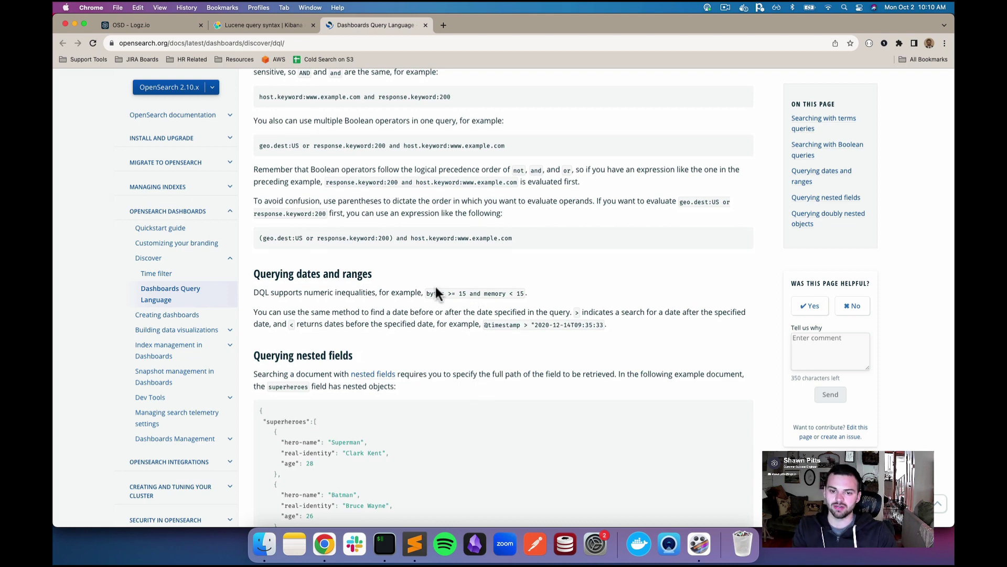
{"action": "left_click", "coordinate": [143, 25]}
{"action": "left_click", "coordinate": [341, 107]}
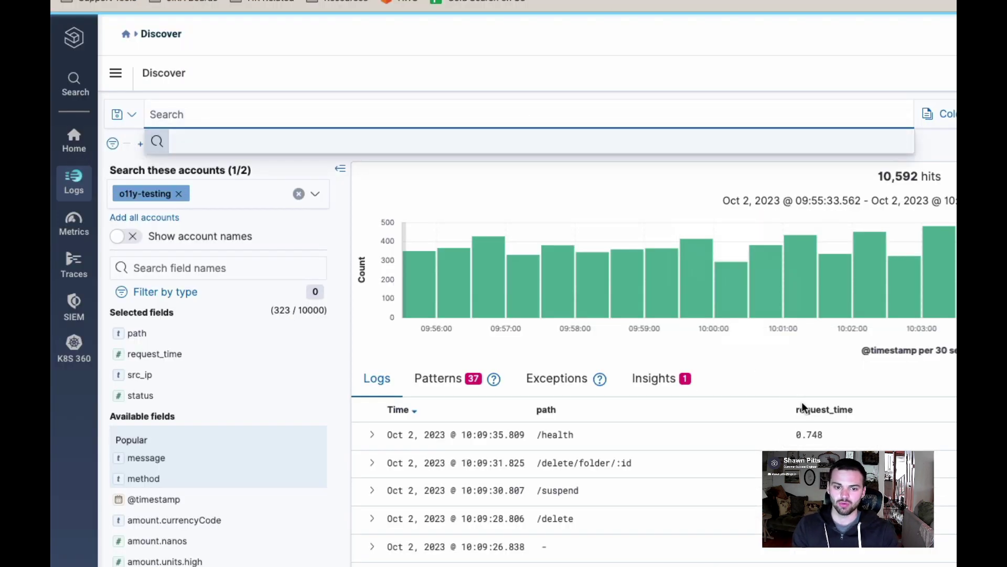
{"action": "type", "text": "request_time:?"}
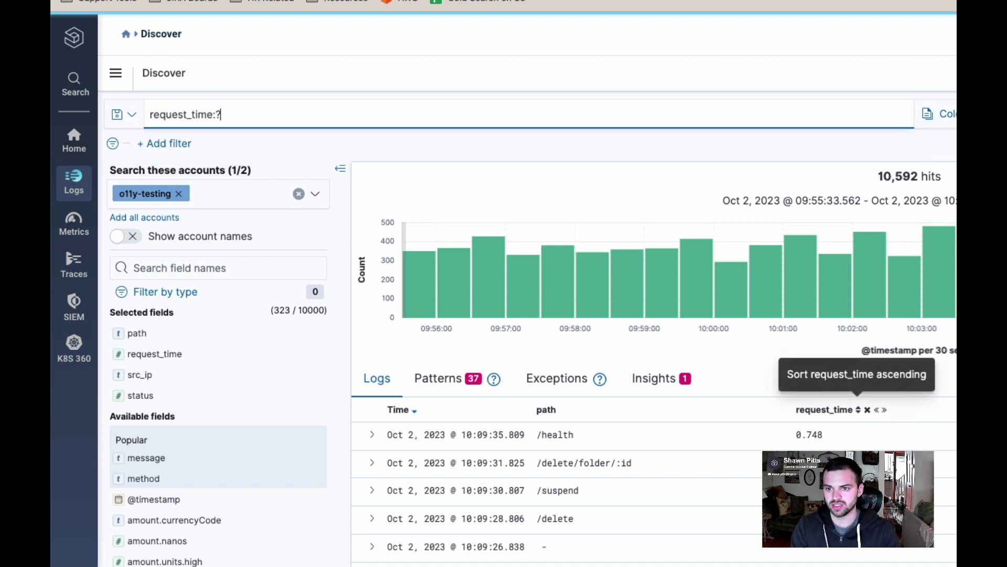
{"action": "key", "text": "BackSpace"}
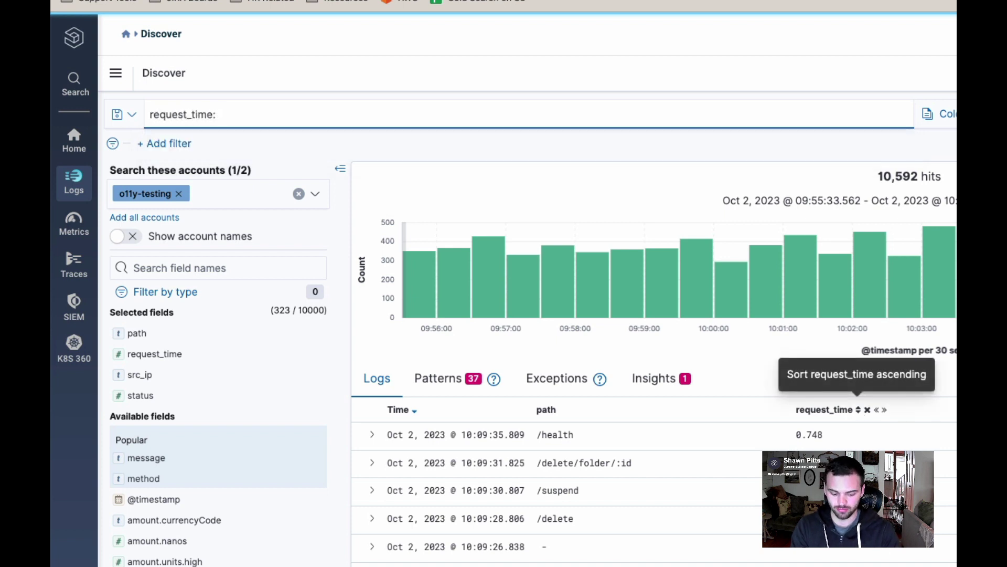
{"action": "type", "text": ">"}
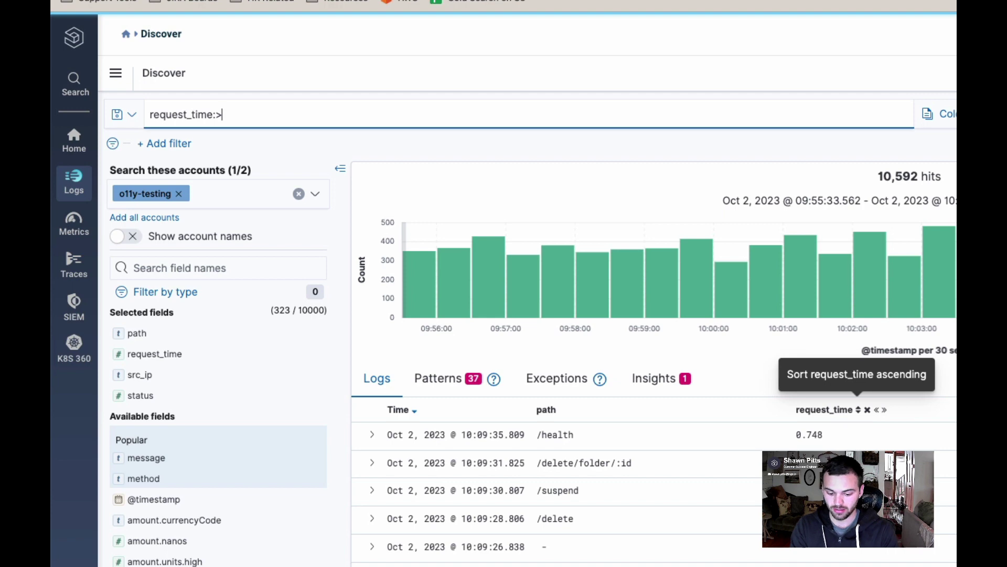
{"action": "type", "text": "1"}
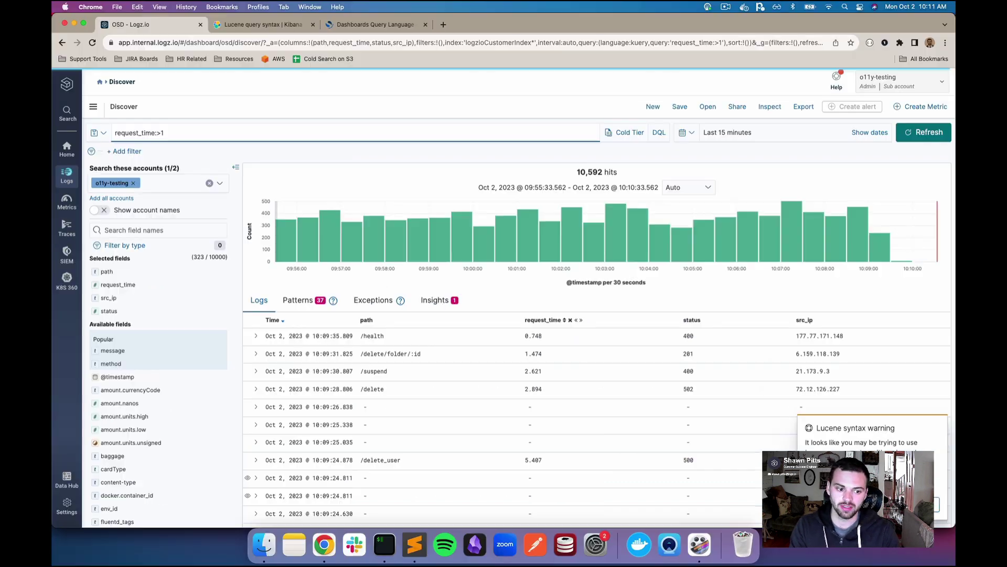
{"action": "key", "text": "Return"}
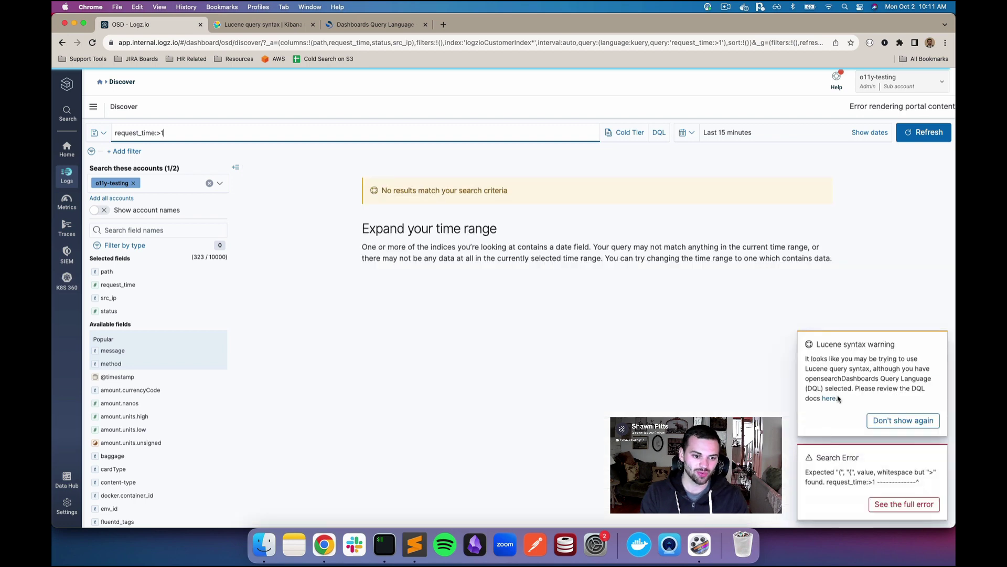
{"action": "left_click", "coordinate": [936, 343]}
{"action": "left_click", "coordinate": [937, 457]}
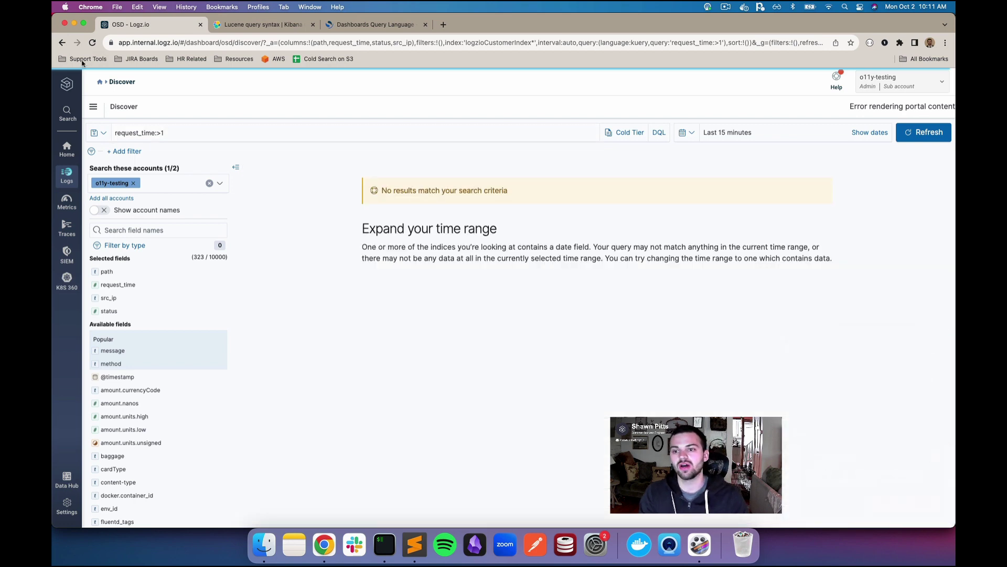
Step: Correct the query to the DQL range syntax request_time > 1 and run it
{"action": "left_click", "coordinate": [160, 132]}
{"action": "key", "text": "BackSpace"}
{"action": "key", "text": "BackSpace"}
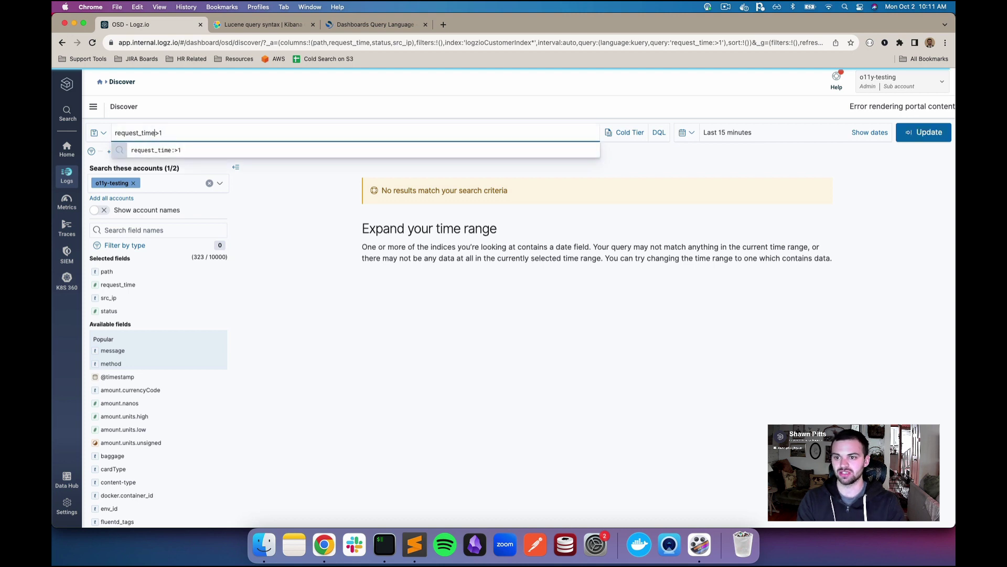
{"action": "type", "text": ">"}
{"action": "key", "text": "Return"}
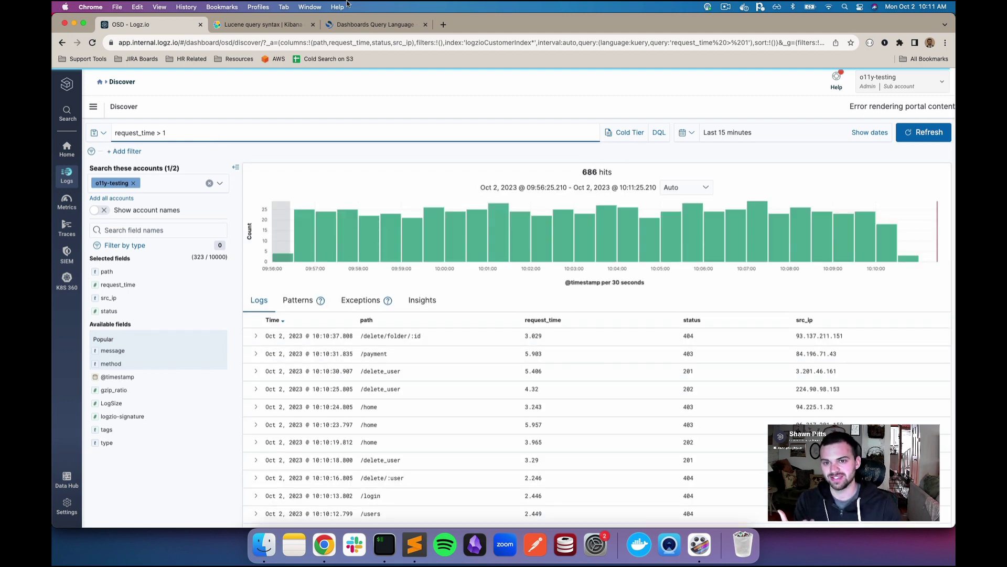
Step: Switch to the DQL documentation and examine the or and and operators in the combined Boolean query example
{"action": "left_click", "coordinate": [375, 25]}
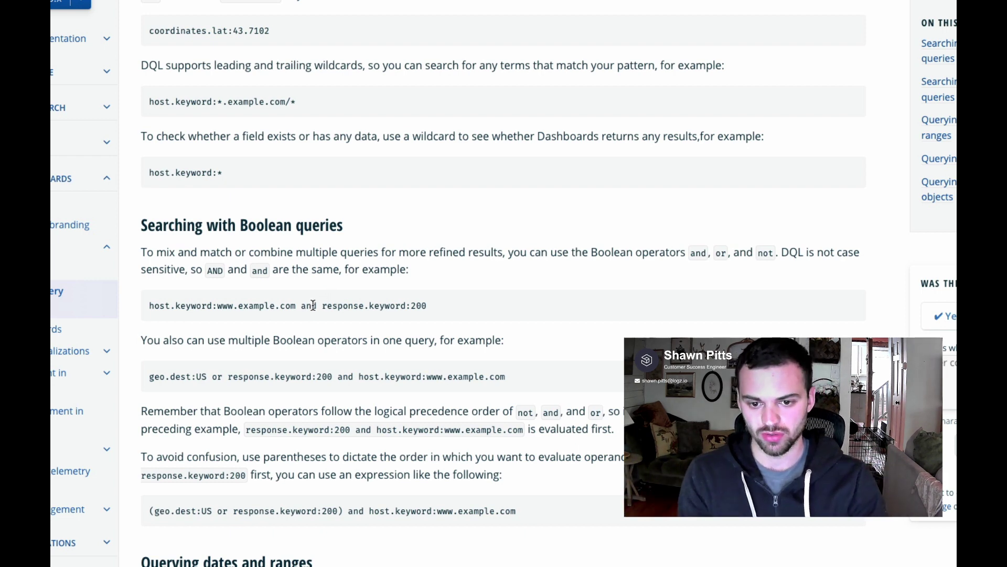
{"action": "scroll", "coordinate": [329, 387], "scroll_direction": "down", "scroll_amount": 3}
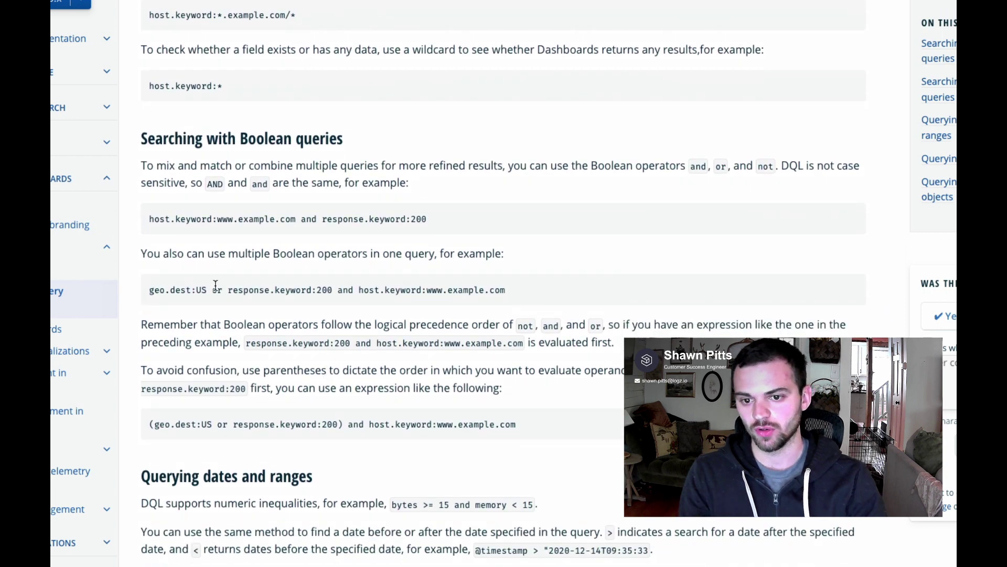
{"action": "double_click", "coordinate": [217, 290]}
{"action": "left_click", "coordinate": [349, 290]}
{"action": "double_click", "coordinate": [346, 289]}
{"action": "left_click", "coordinate": [358, 357]}
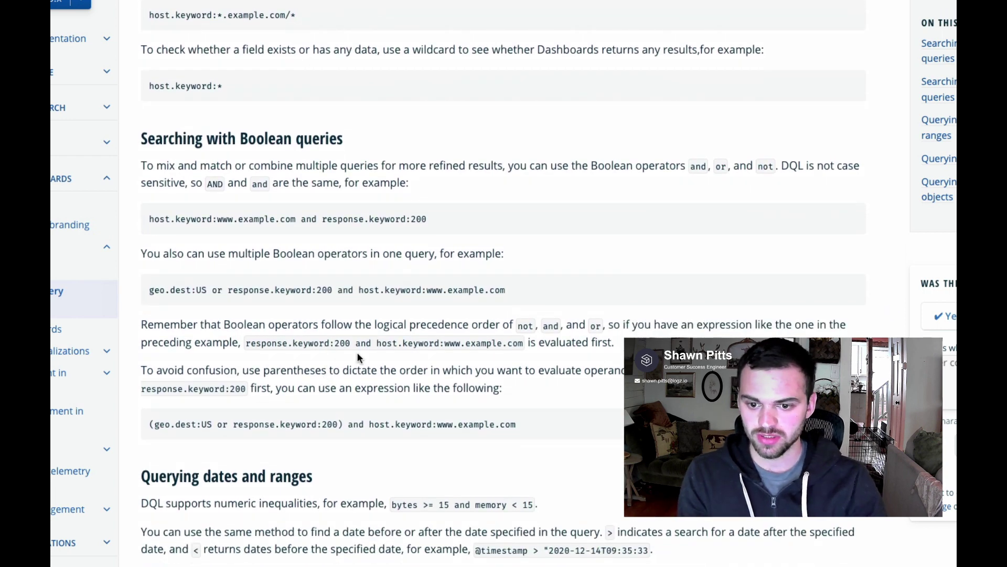
Step: Read the nested fields section of the DQL documentation, examining the superheroes example document
{"action": "scroll", "coordinate": [355, 359], "scroll_direction": "down", "scroll_amount": 7}
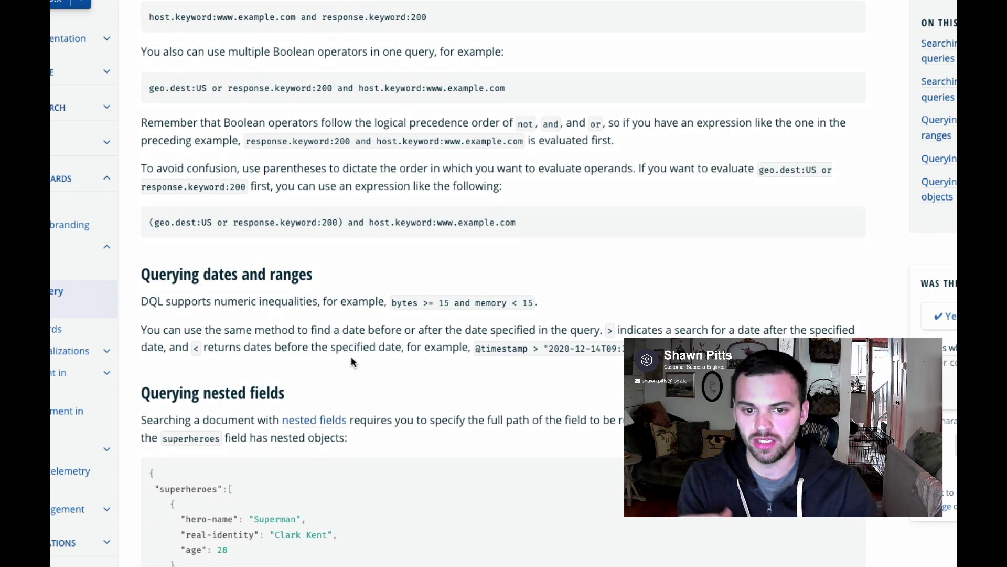
{"action": "scroll", "coordinate": [352, 360], "scroll_direction": "down", "scroll_amount": 4}
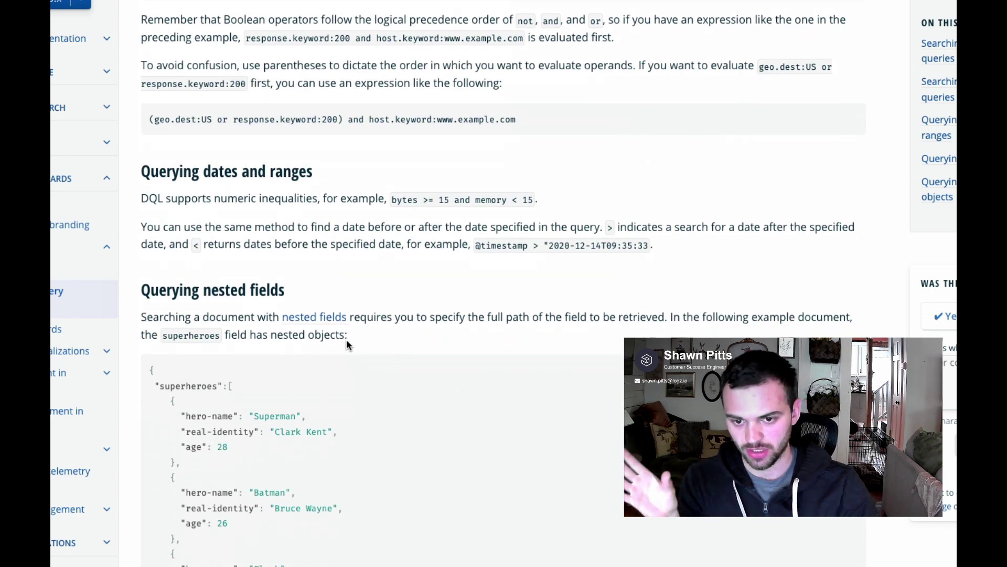
{"action": "scroll", "coordinate": [347, 344], "scroll_direction": "down", "scroll_amount": 5}
{"action": "scroll", "coordinate": [336, 370], "scroll_direction": "down", "scroll_amount": 4}
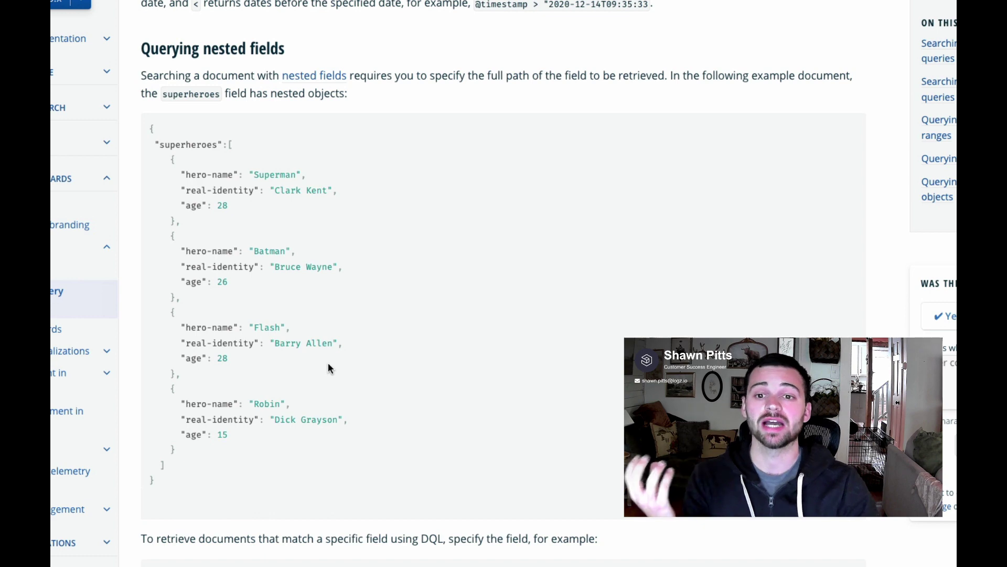
{"action": "scroll", "coordinate": [328, 363], "scroll_direction": "down", "scroll_amount": 1}
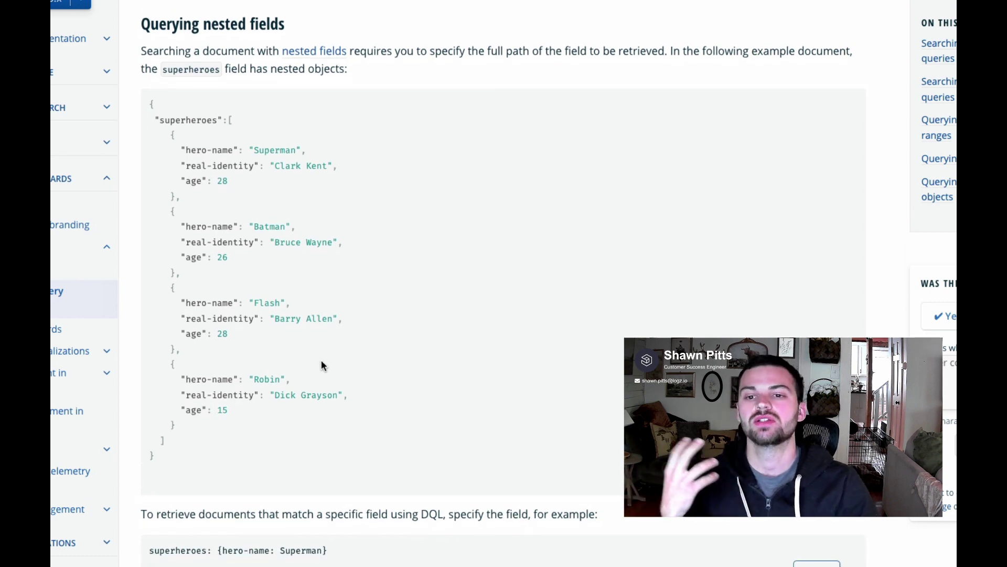
{"action": "left_click_drag", "start_coordinate": [167, 440], "coordinate": [142, 124]}
{"action": "left_click", "coordinate": [144, 118]}
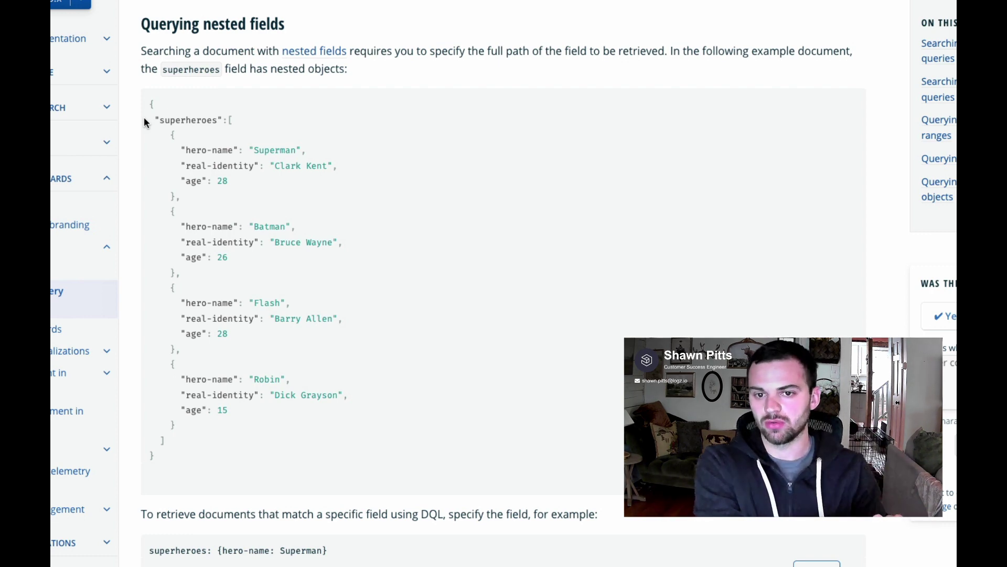
{"action": "scroll", "coordinate": [202, 174], "scroll_direction": "down", "scroll_amount": 2}
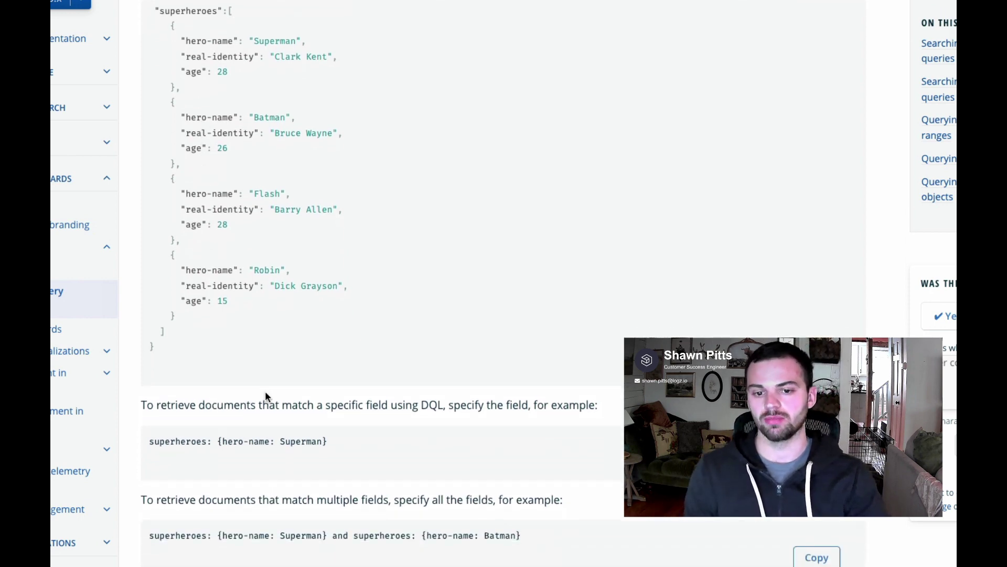
{"action": "scroll", "coordinate": [265, 391], "scroll_direction": "down", "scroll_amount": 1}
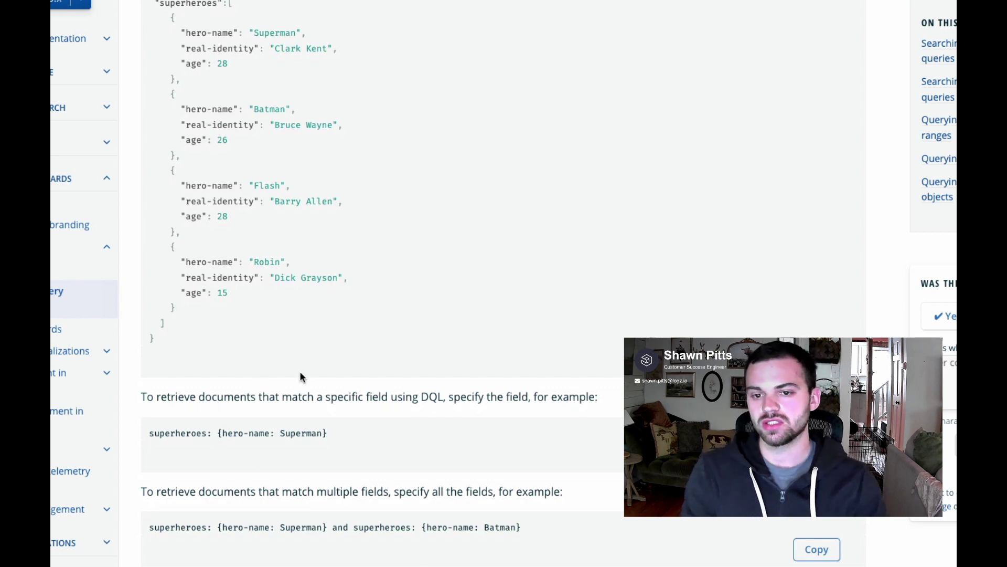
{"action": "scroll", "coordinate": [299, 371], "scroll_direction": "up", "scroll_amount": 2}
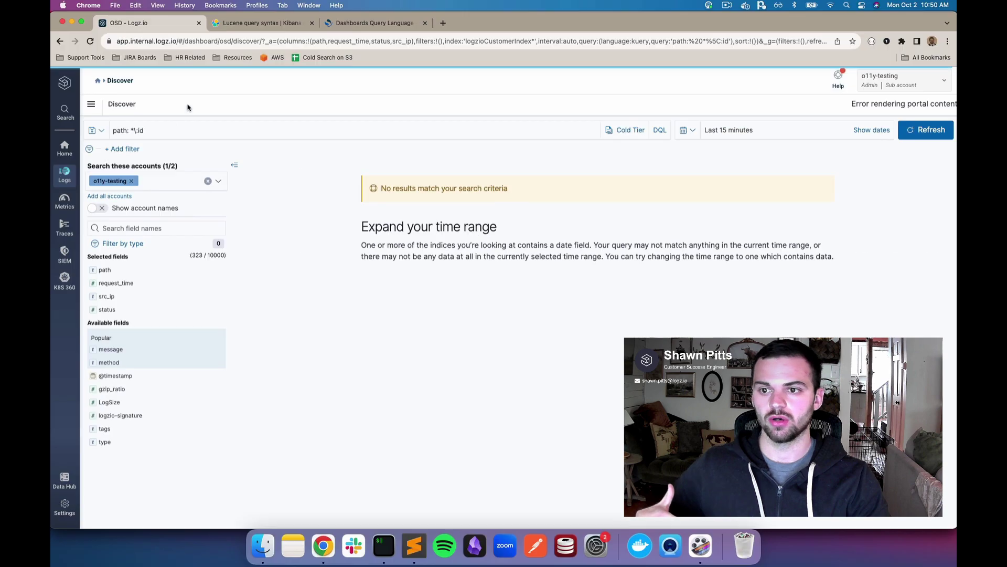
Step: Clear the path query in Discover and rerun the search without any query
{"action": "left_click", "coordinate": [170, 130]}
{"action": "key", "text": "ctrl+a"}
{"action": "key", "text": "BackSpace"}
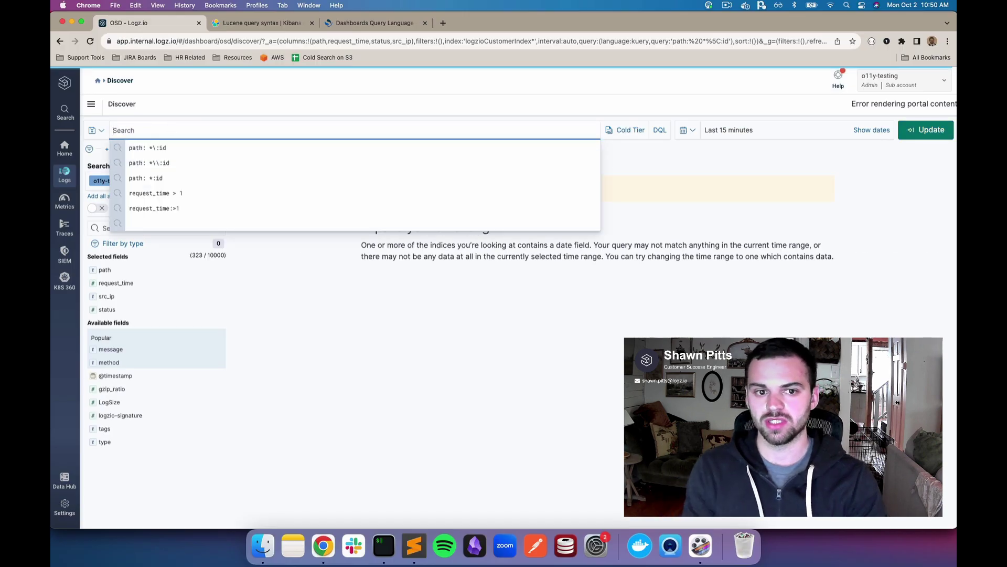
{"action": "key", "text": "Return"}
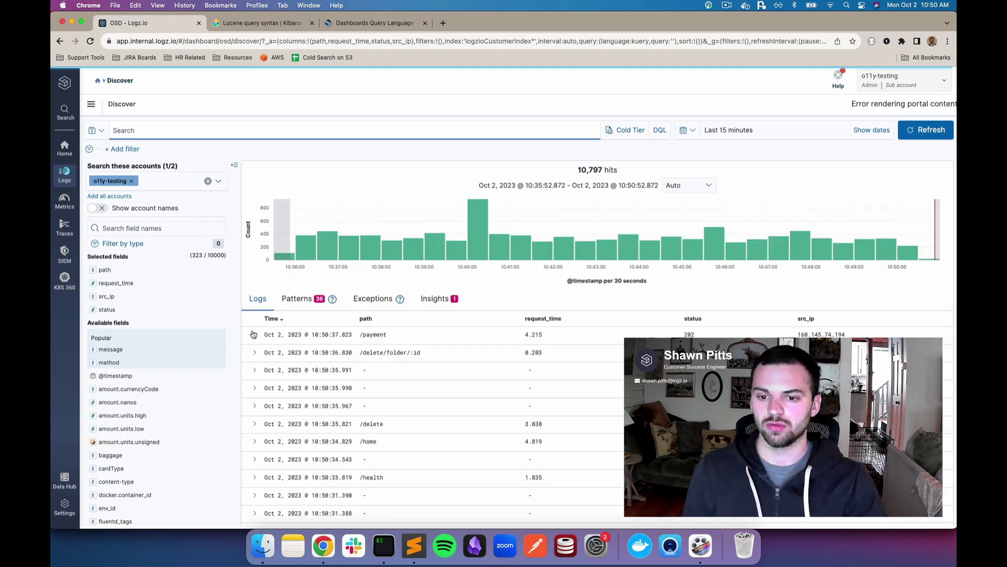
Step: Expand the most recent /payment log entry and view its document as JSON
{"action": "left_click", "coordinate": [254, 335]}
{"action": "left_click", "coordinate": [305, 382]}
{"action": "scroll", "coordinate": [372, 415], "scroll_direction": "down", "scroll_amount": 4}
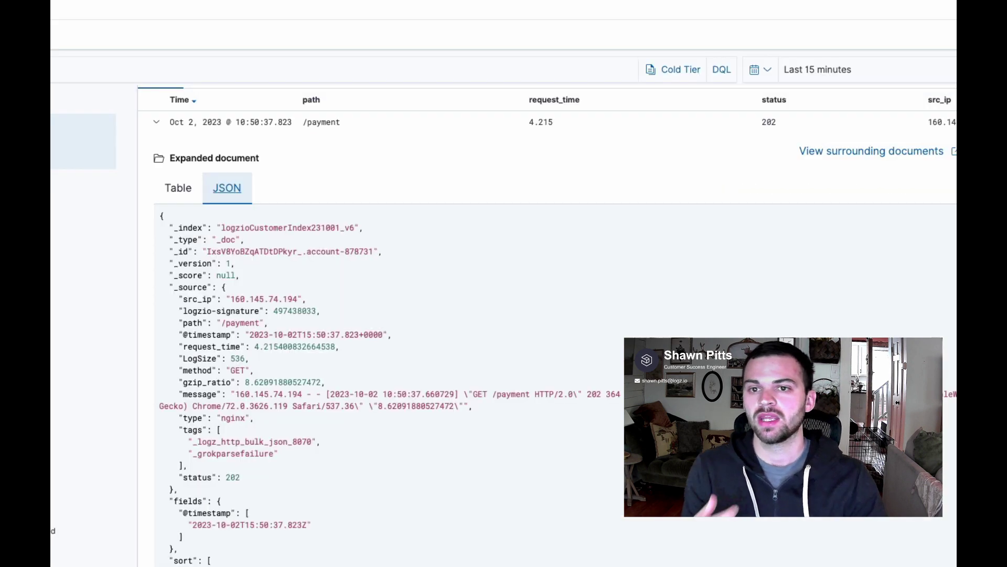
Step: Switch to the DQL documentation and examine the nested field query examples, starting with superheroes: {hero-name: Superman}
{"action": "left_click", "coordinate": [375, 22]}
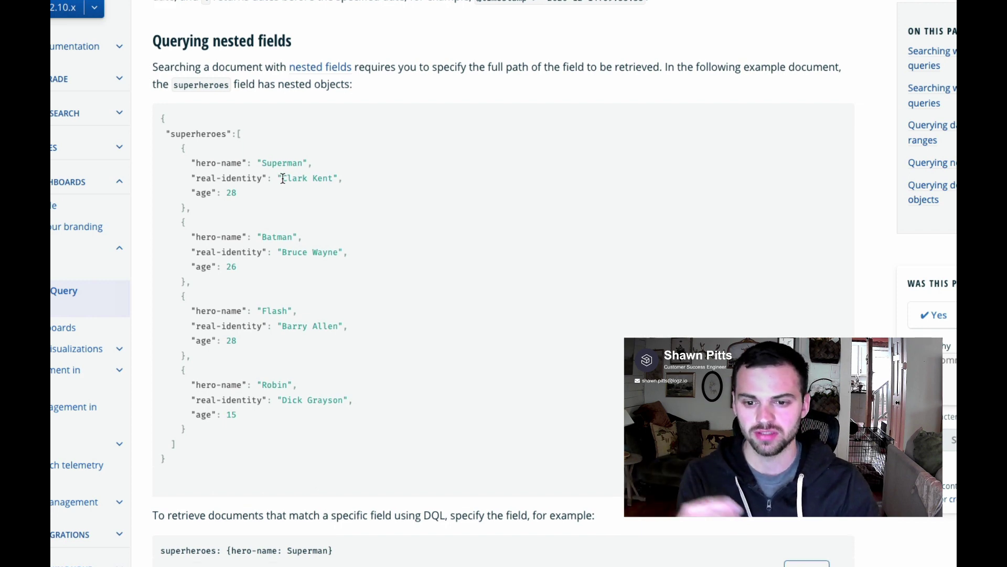
{"action": "scroll", "coordinate": [284, 178], "scroll_direction": "down", "scroll_amount": 1}
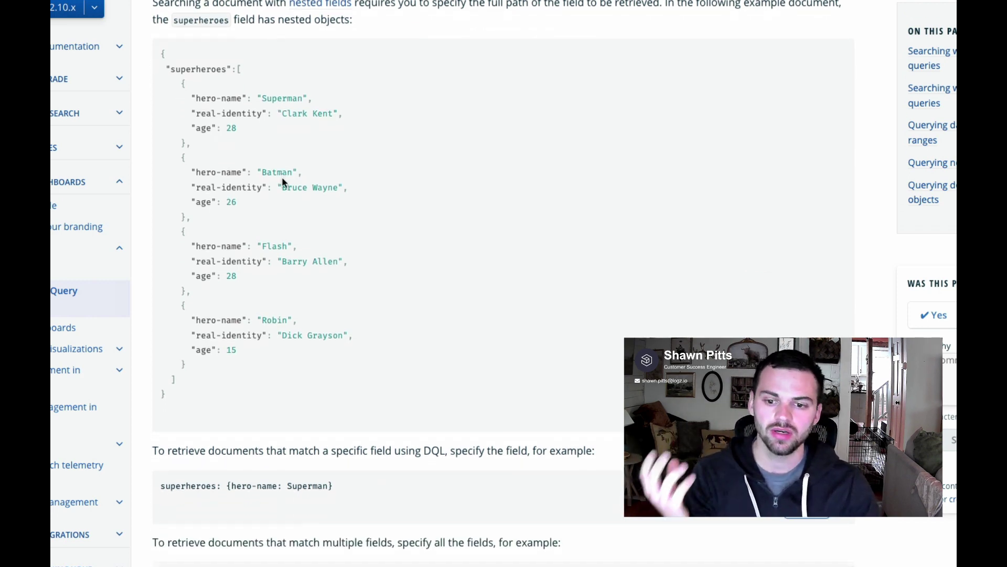
{"action": "scroll", "coordinate": [282, 181], "scroll_direction": "down", "scroll_amount": 1}
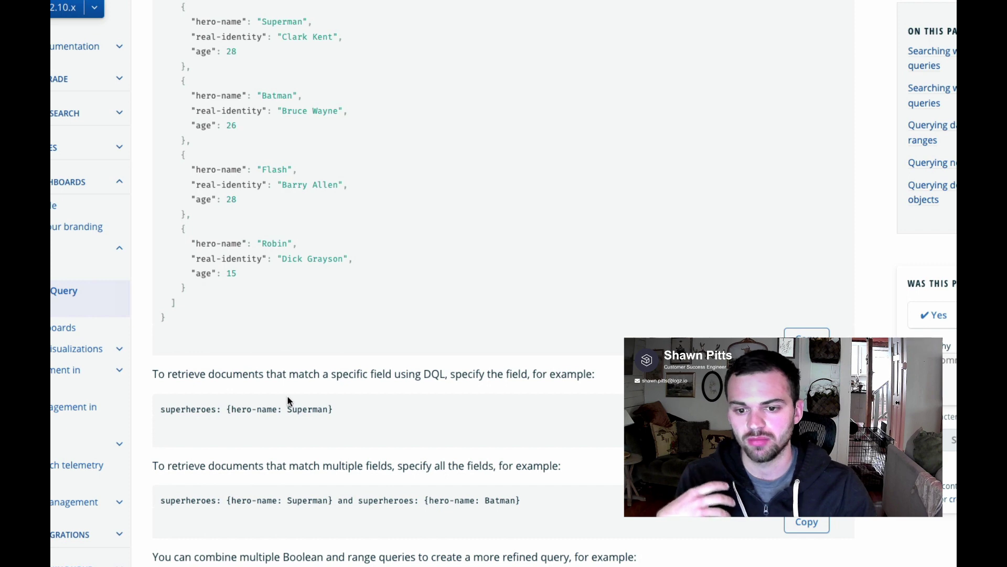
{"action": "scroll", "coordinate": [289, 401], "scroll_direction": "down", "scroll_amount": 1}
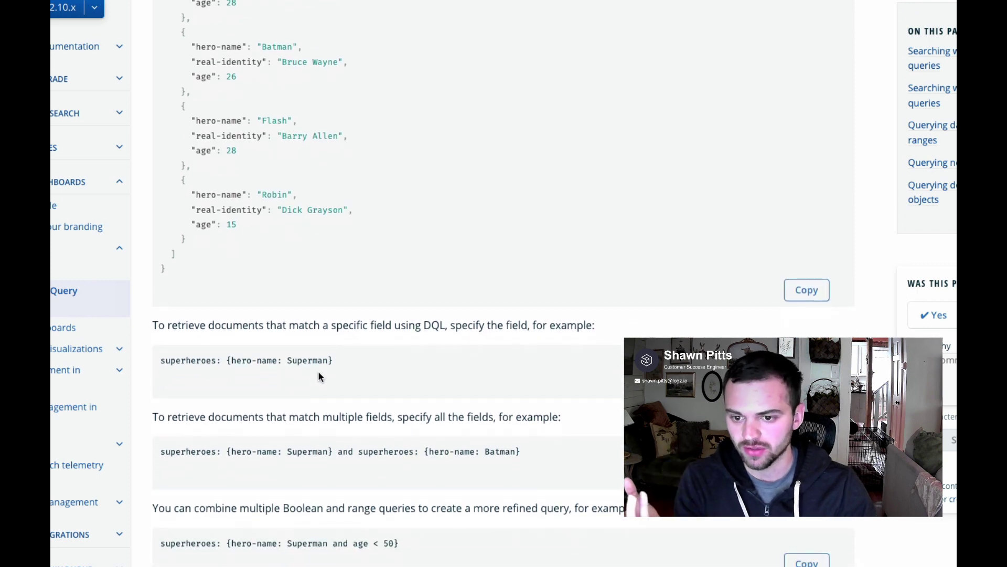
{"action": "left_click_drag", "start_coordinate": [334, 361], "coordinate": [160, 361]}
{"action": "scroll", "coordinate": [222, 389], "scroll_direction": "down", "scroll_amount": 1}
{"action": "scroll", "coordinate": [222, 392], "scroll_direction": "down", "scroll_amount": 4}
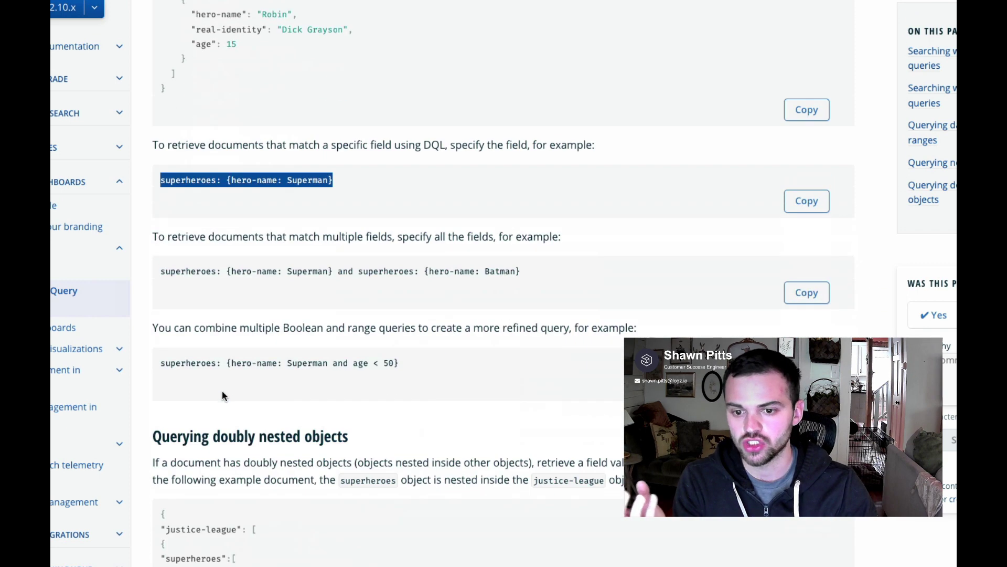
{"action": "scroll", "coordinate": [222, 363], "scroll_direction": "down", "scroll_amount": 1}
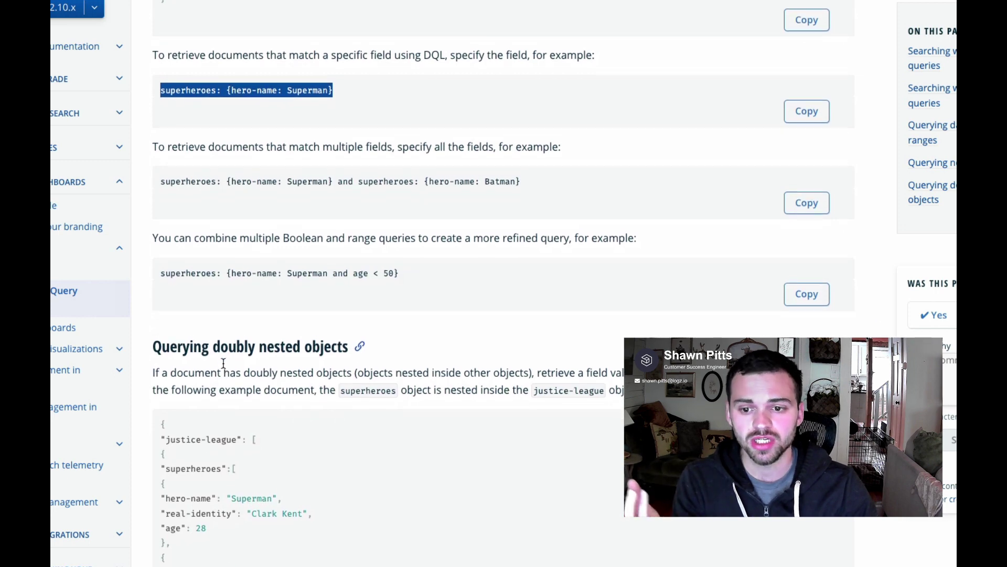
Step: Read the doubly nested objects section, including the example notation justice-league.superheroes: {hero-name:Superman}
{"action": "scroll", "coordinate": [223, 365], "scroll_direction": "down", "scroll_amount": 2}
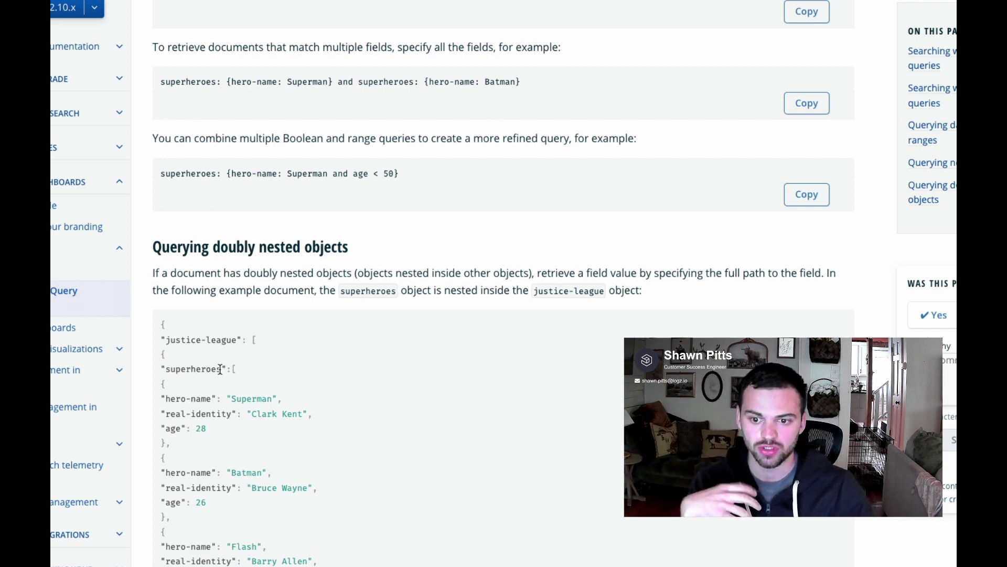
{"action": "scroll", "coordinate": [220, 370], "scroll_direction": "down", "scroll_amount": 1}
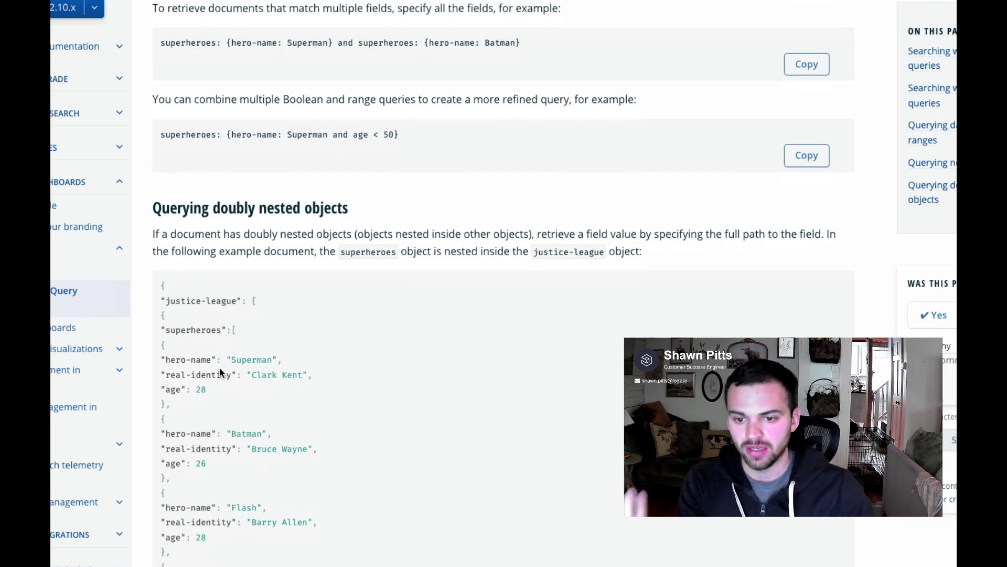
{"action": "scroll", "coordinate": [221, 371], "scroll_direction": "down", "scroll_amount": 5}
{"action": "scroll", "coordinate": [220, 371], "scroll_direction": "down", "scroll_amount": 2}
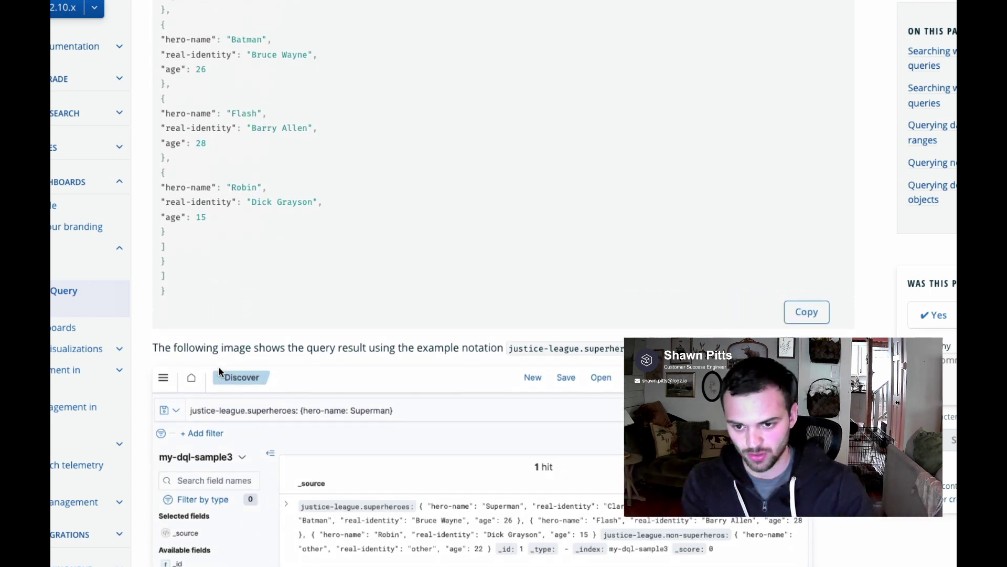
{"action": "scroll", "coordinate": [245, 353], "scroll_direction": "down", "scroll_amount": 1}
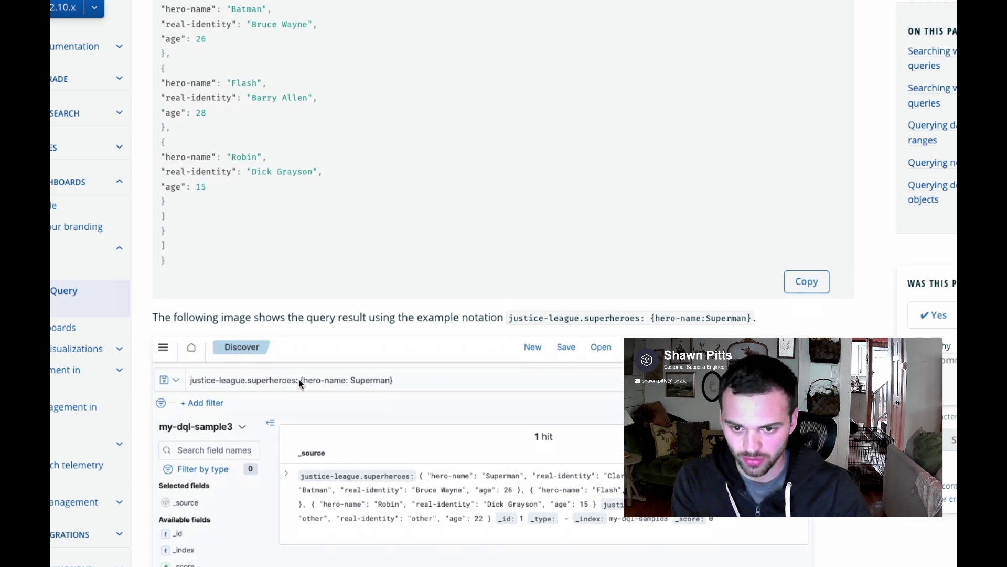
{"action": "scroll", "coordinate": [396, 462], "scroll_direction": "down", "scroll_amount": 2}
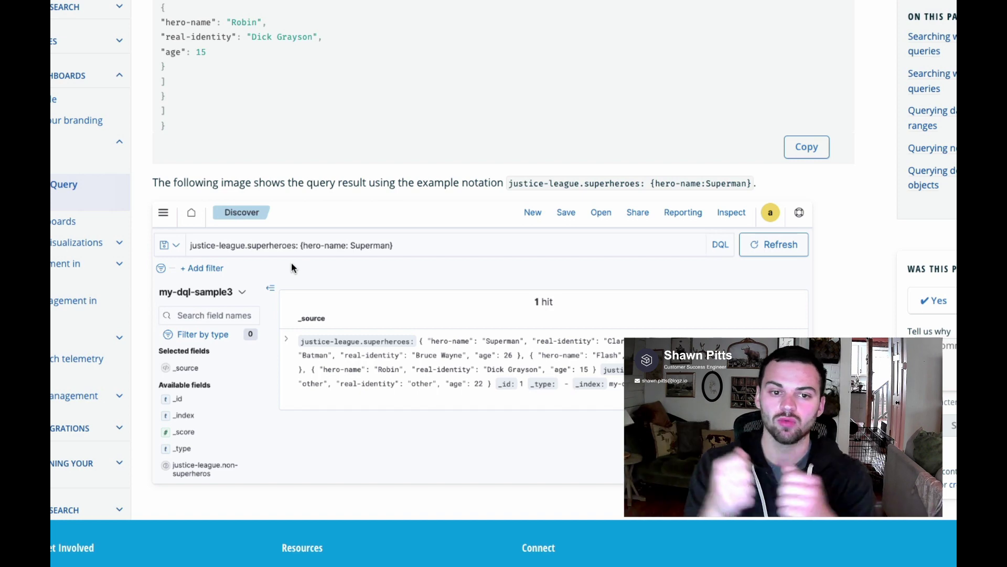
{"action": "double_click", "coordinate": [682, 183]}
{"action": "left_click", "coordinate": [682, 183]}
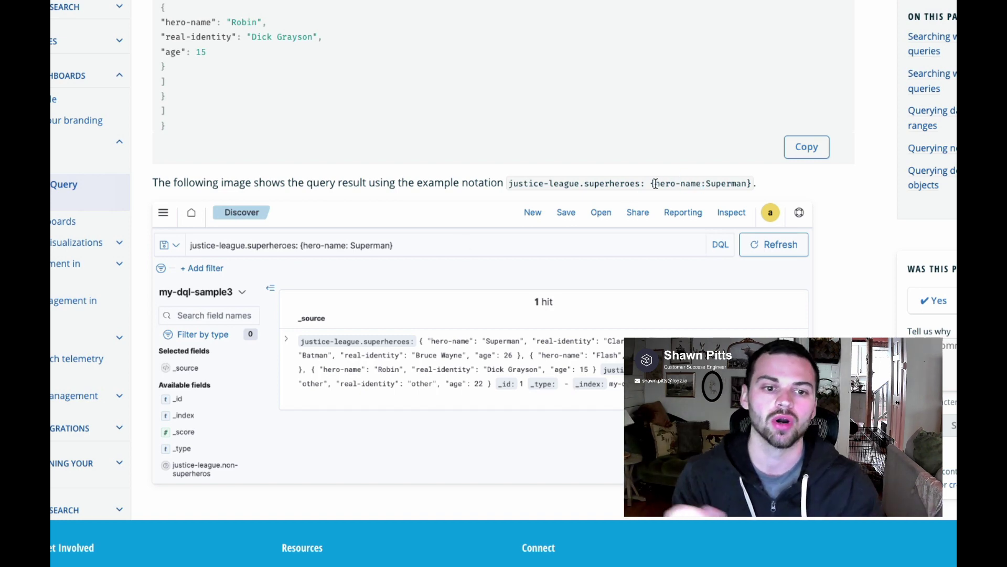